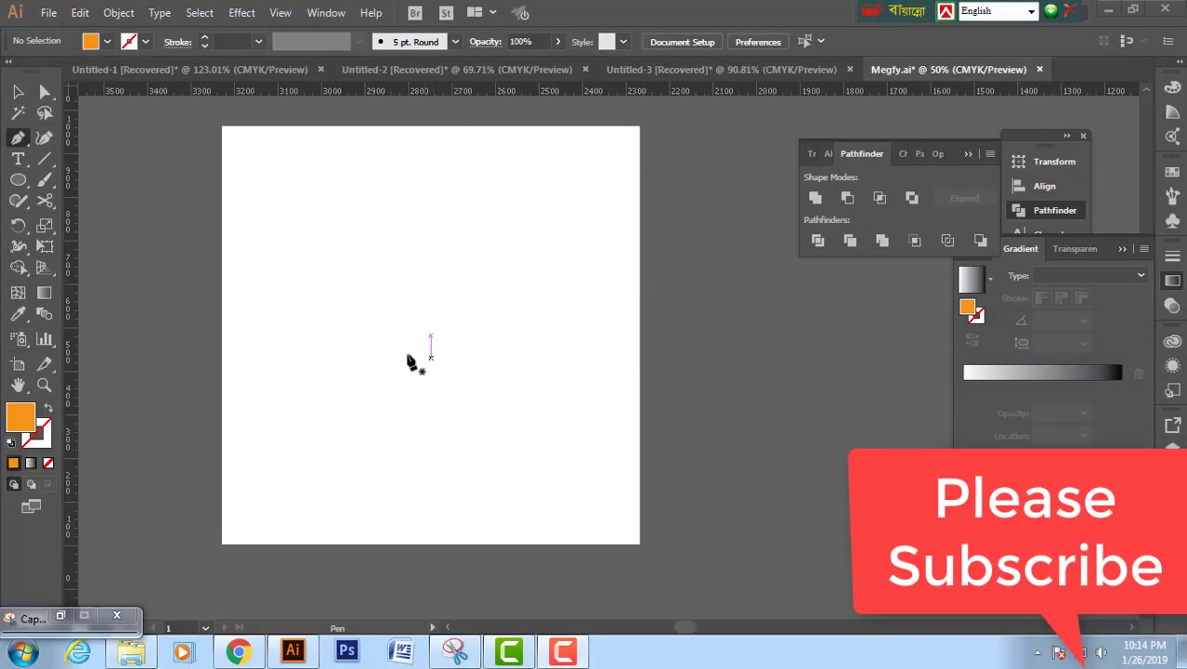
- Draw an arching Pen curve near the artboard centre, ending in a corner point
{"action": "left_click", "coordinate": [338, 335]}
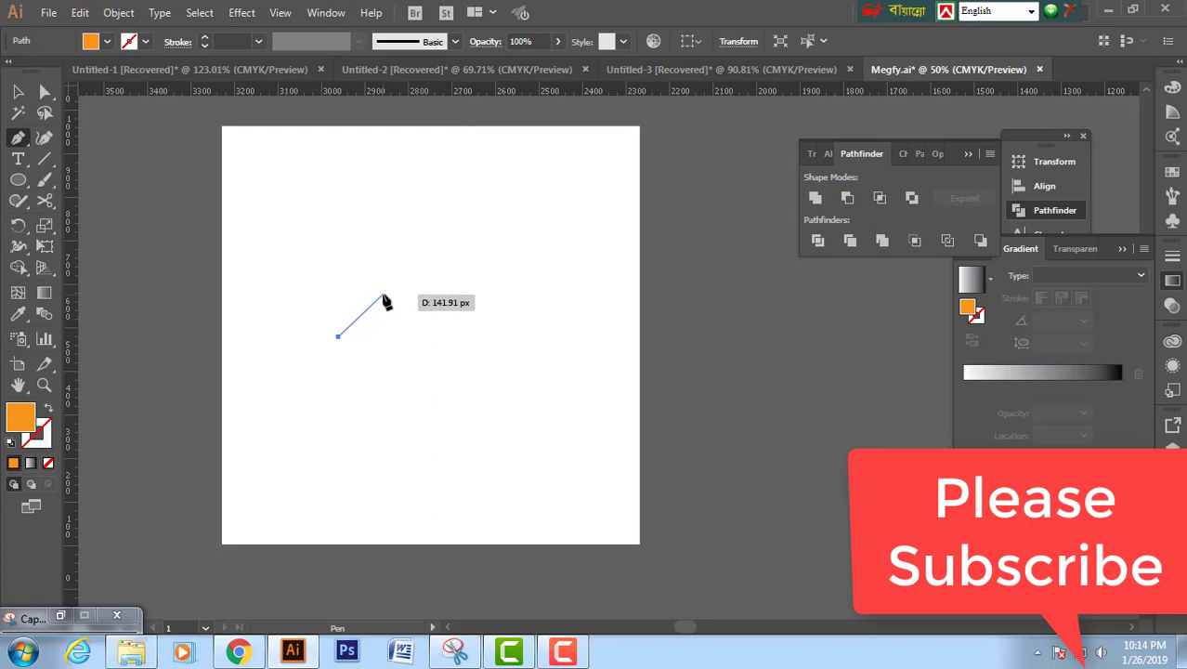
{"action": "left_click", "coordinate": [382, 297]}
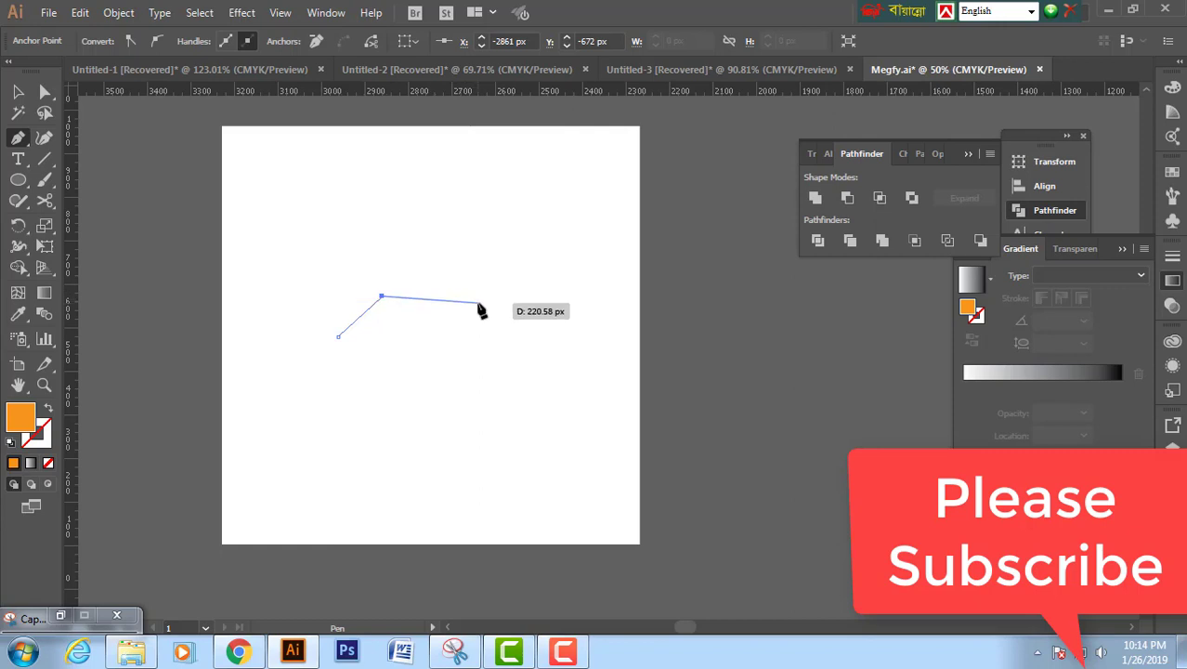
{"action": "left_click_drag", "start_coordinate": [479, 305], "coordinate": [523, 359]}
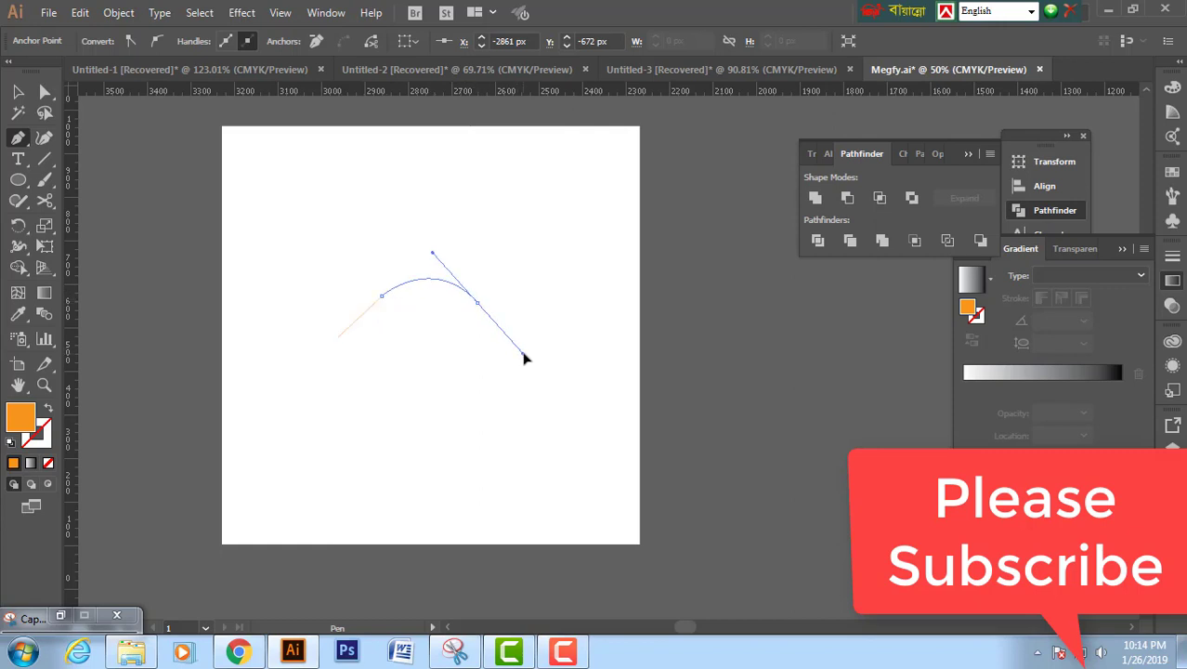
{"action": "left_click", "coordinate": [477, 303]}
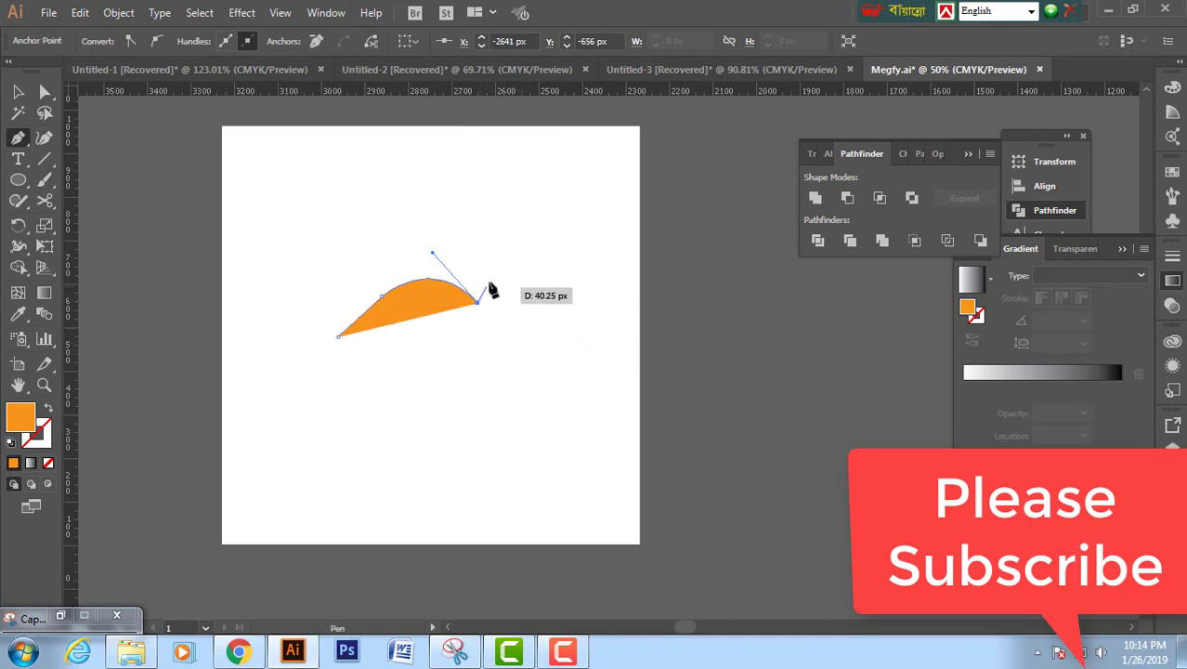
{"action": "left_click", "coordinate": [472, 266], "text": "ctrl"}
- Give the curve the default black stroke with no fill, then deselect it
{"action": "key", "text": "v"}
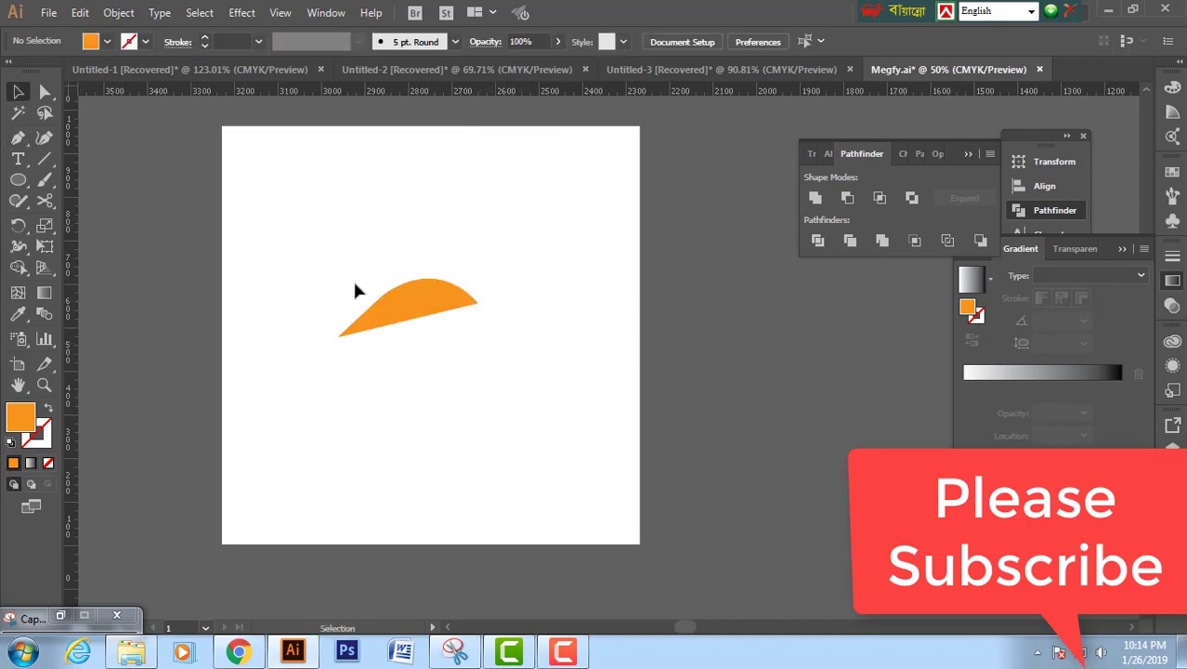
{"action": "left_click", "coordinate": [401, 310]}
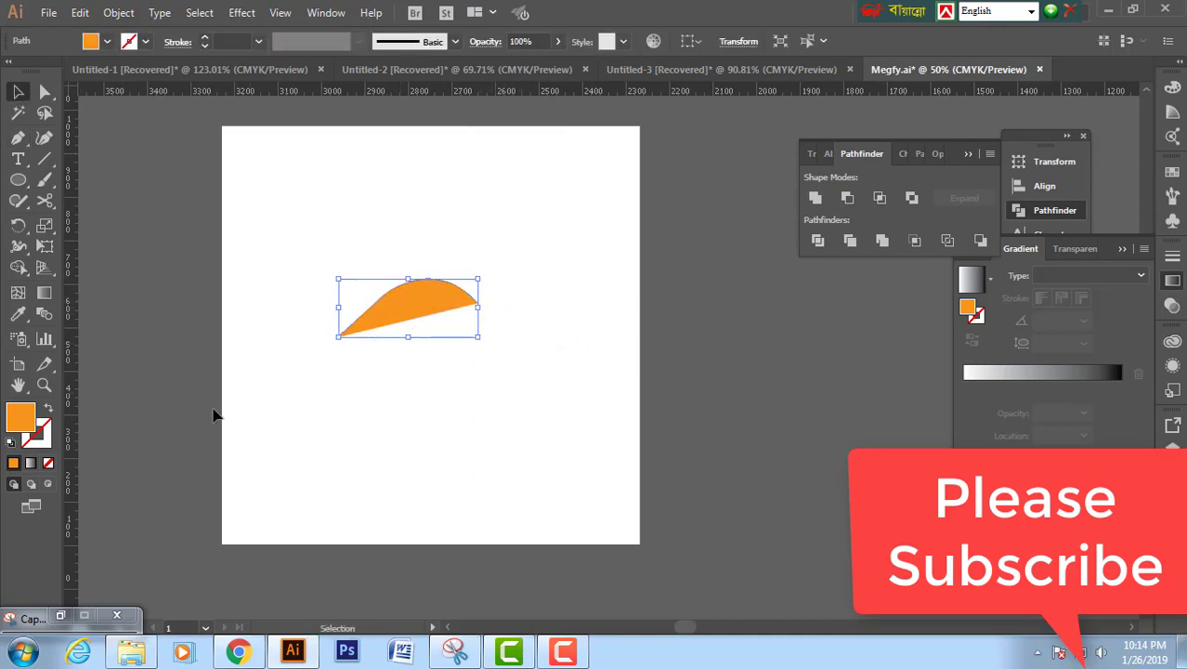
{"action": "left_click", "coordinate": [11, 443]}
{"action": "left_click", "coordinate": [49, 464]}
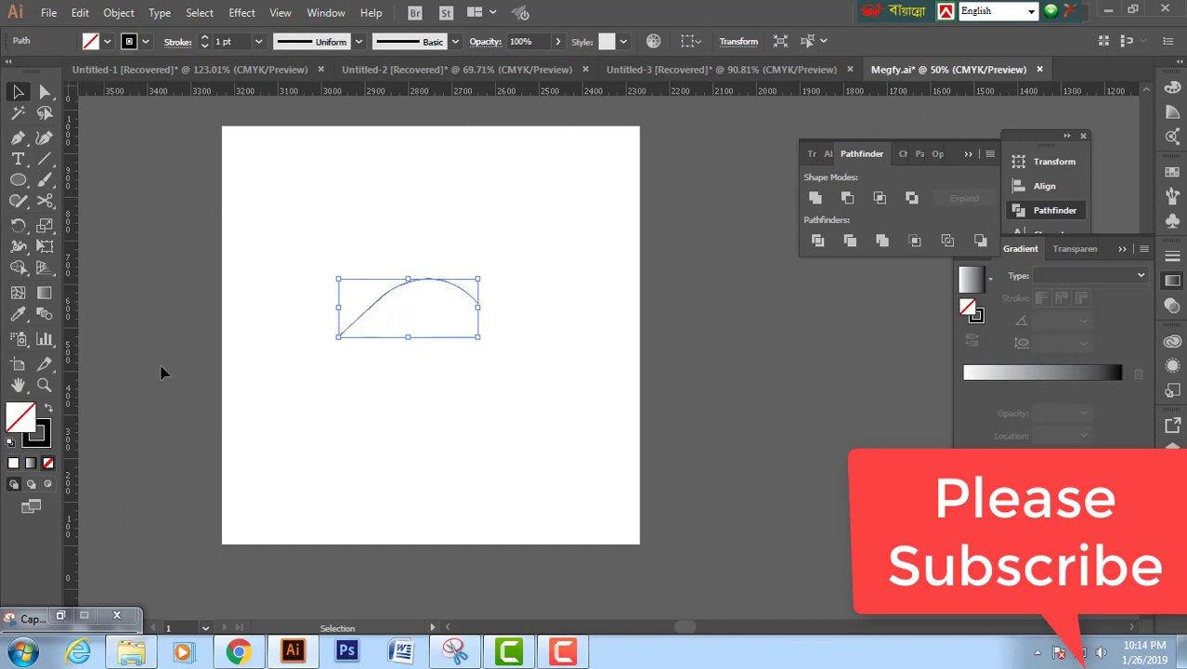
{"action": "left_click", "coordinate": [269, 277]}
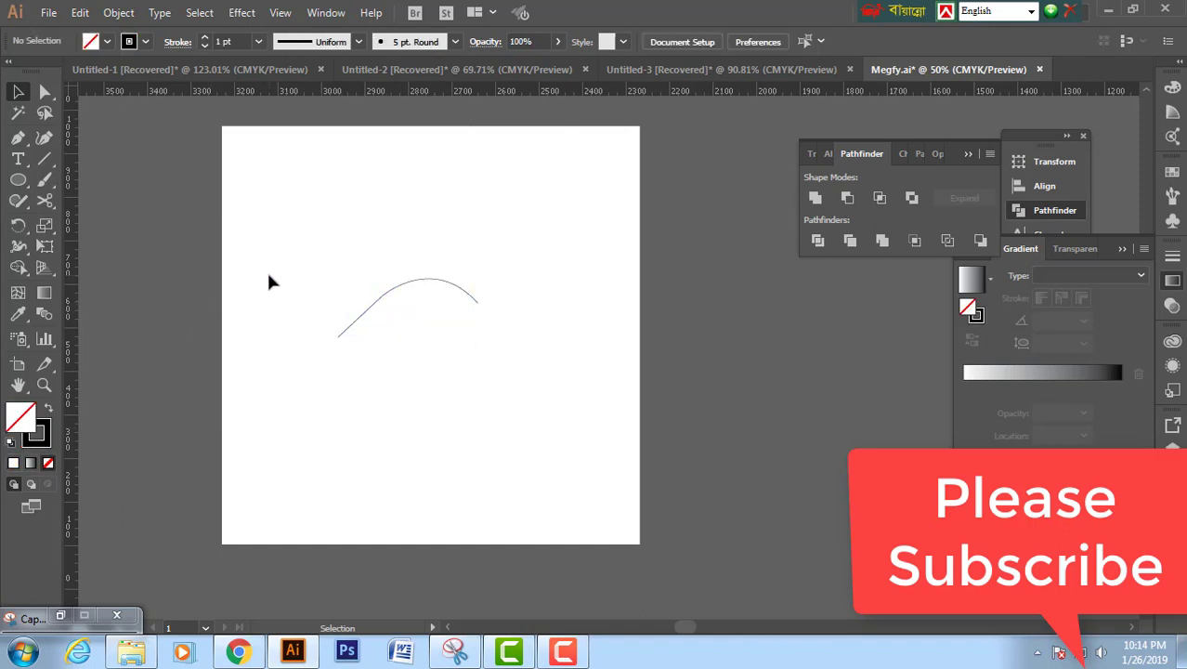
- Inspect the curve's anchor points with Direct Selection, then deselect it
{"action": "left_click", "coordinate": [44, 92]}
{"action": "left_click", "coordinate": [391, 294]}
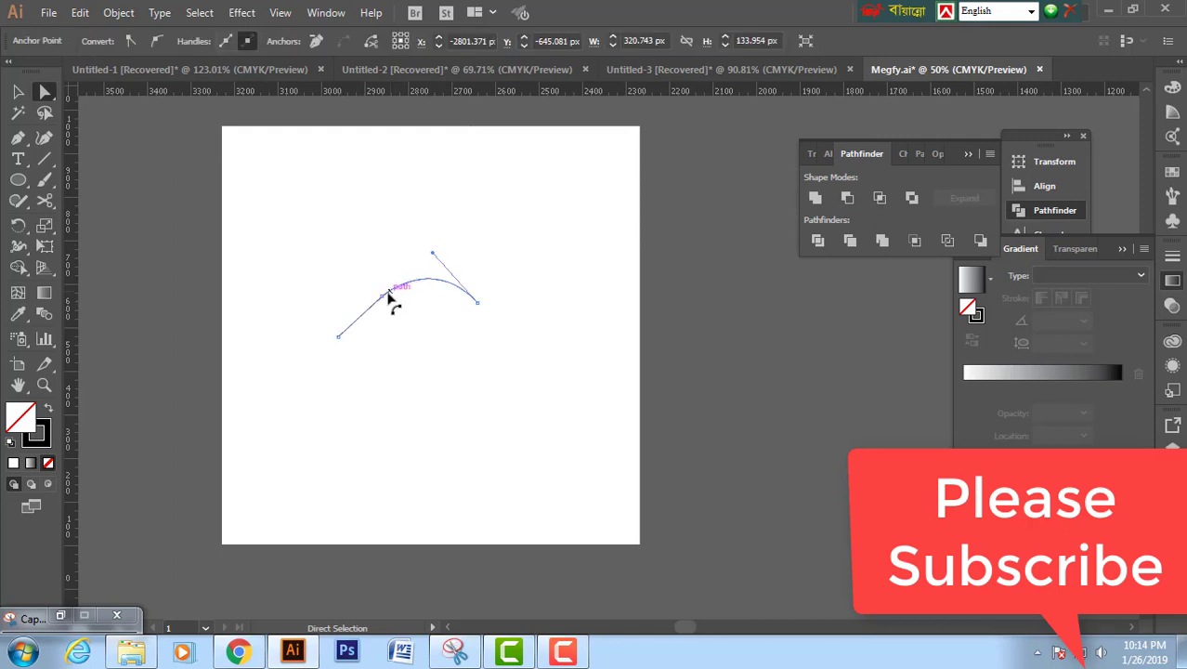
{"action": "left_click", "coordinate": [349, 247]}
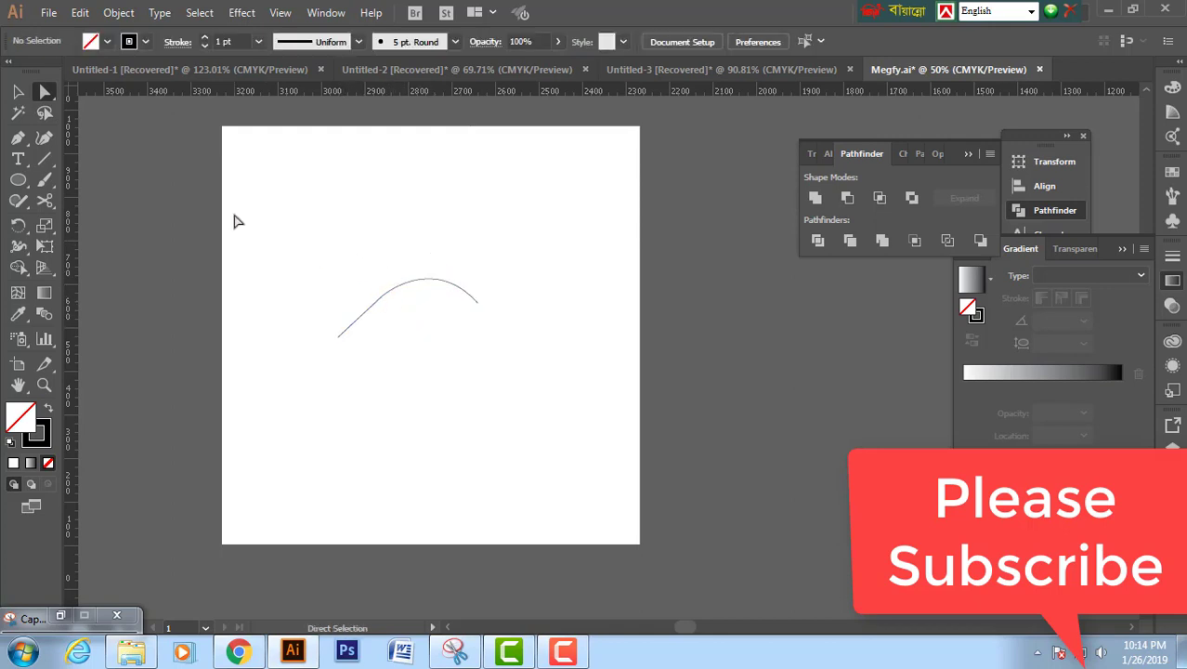
{"action": "left_click", "coordinate": [18, 141]}
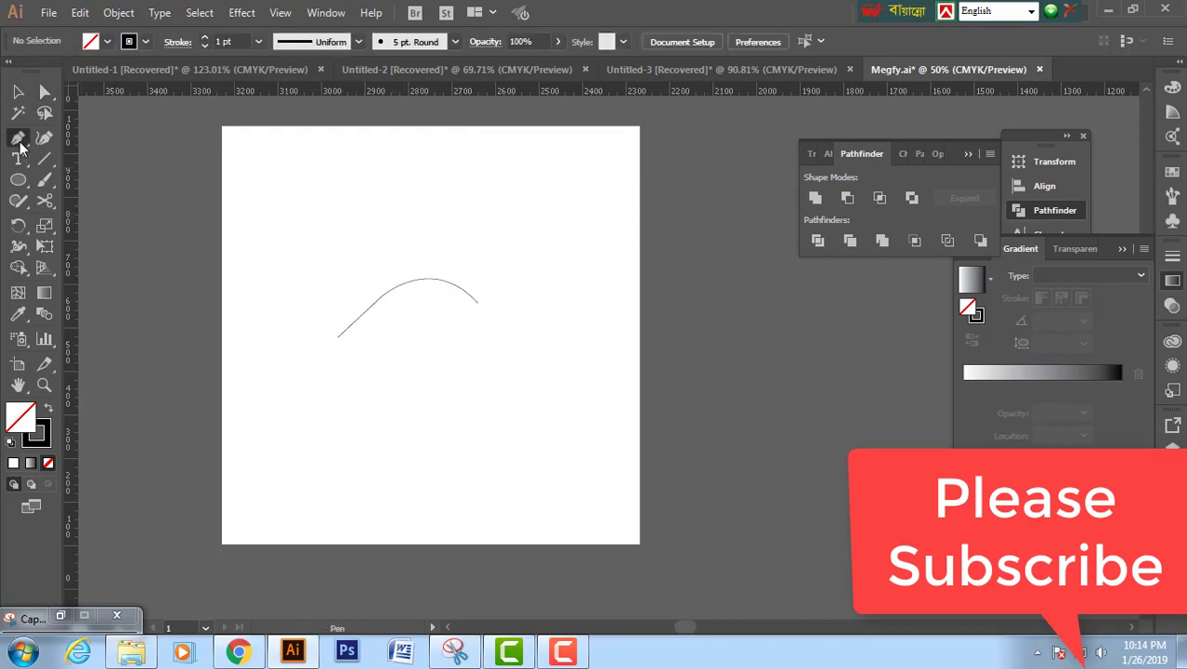
- Draw a jagged beak outline from the curve's right end to a pointed tip on the right
{"action": "left_click", "coordinate": [477, 308]}
{"action": "left_click_drag", "start_coordinate": [459, 305], "coordinate": [490, 331]}
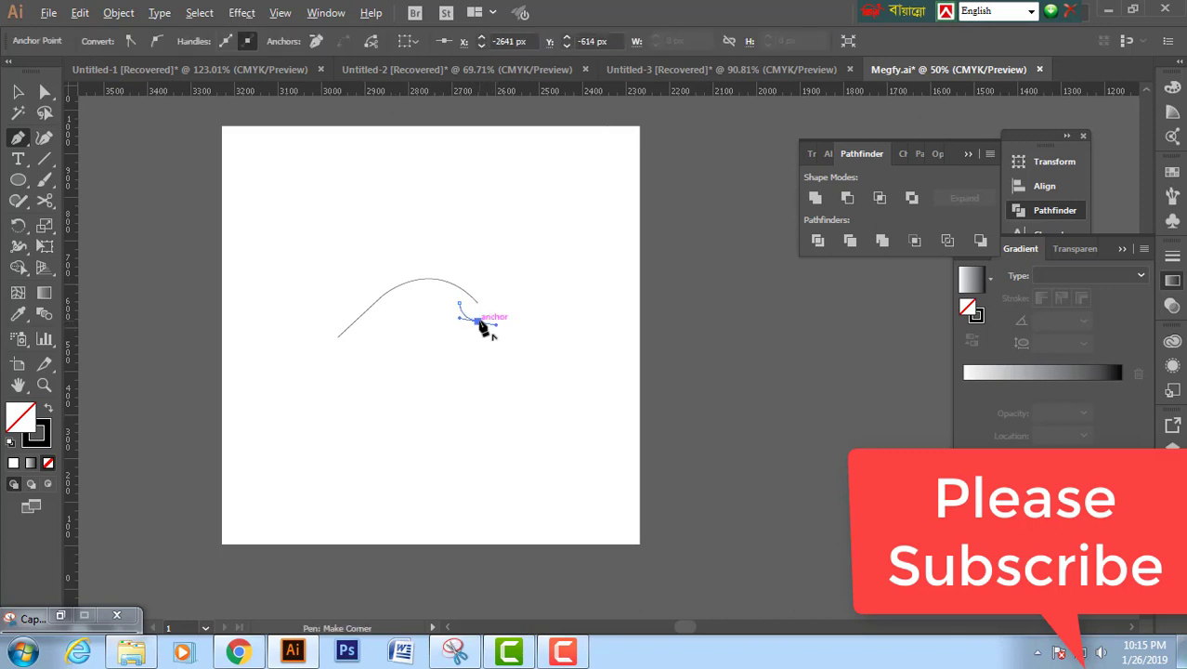
{"action": "left_click", "coordinate": [478, 322]}
{"action": "left_click_drag", "start_coordinate": [479, 323], "coordinate": [446, 338]}
{"action": "left_click_drag", "start_coordinate": [452, 334], "coordinate": [457, 347]}
{"action": "mouse_move", "coordinate": [453, 340]}
{"action": "left_mouse_down"}
{"action": "mouse_move", "coordinate": [563, 344]}
{"action": "mouse_move", "coordinate": [457, 308]}
{"action": "left_mouse_up"}
{"action": "left_click", "coordinate": [557, 338]}
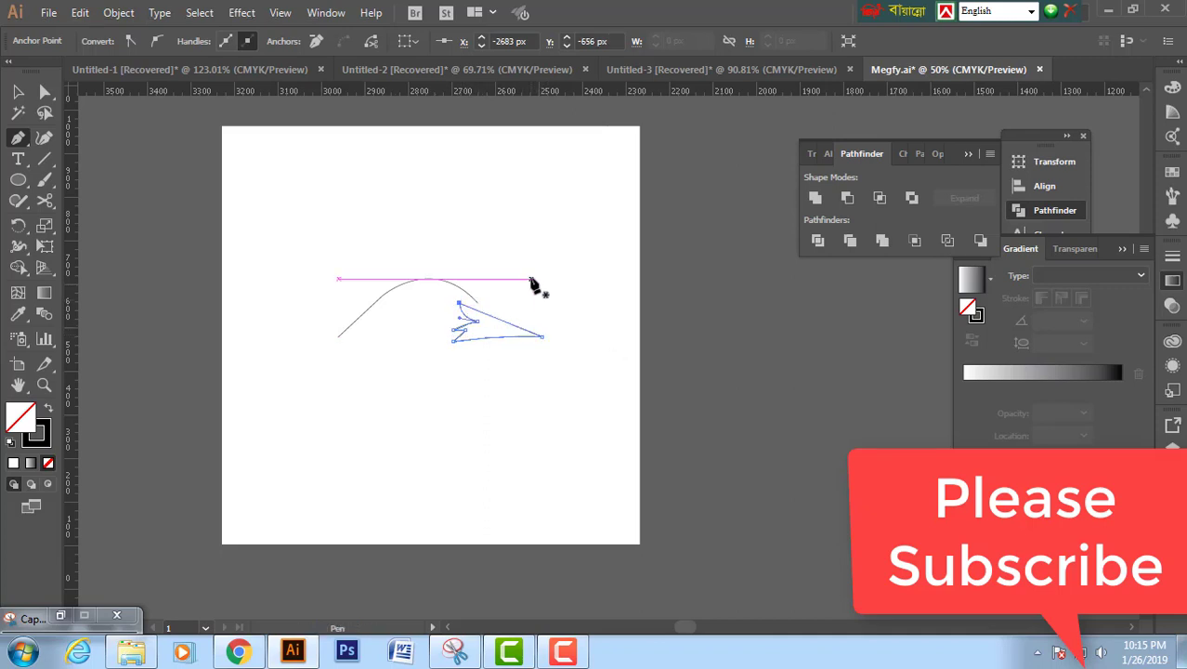
{"action": "left_click", "coordinate": [531, 281], "text": "ctrl"}
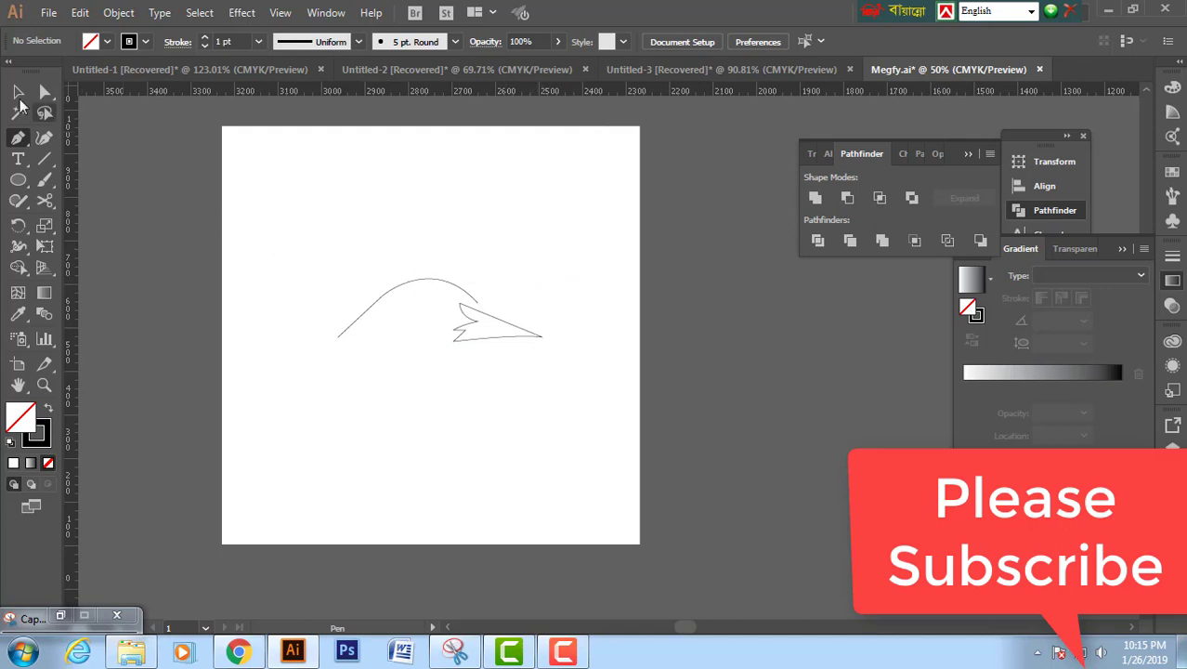
- Drag the beak up and left under the head curve, nudging it with the arrow keys
{"action": "left_click", "coordinate": [18, 95]}
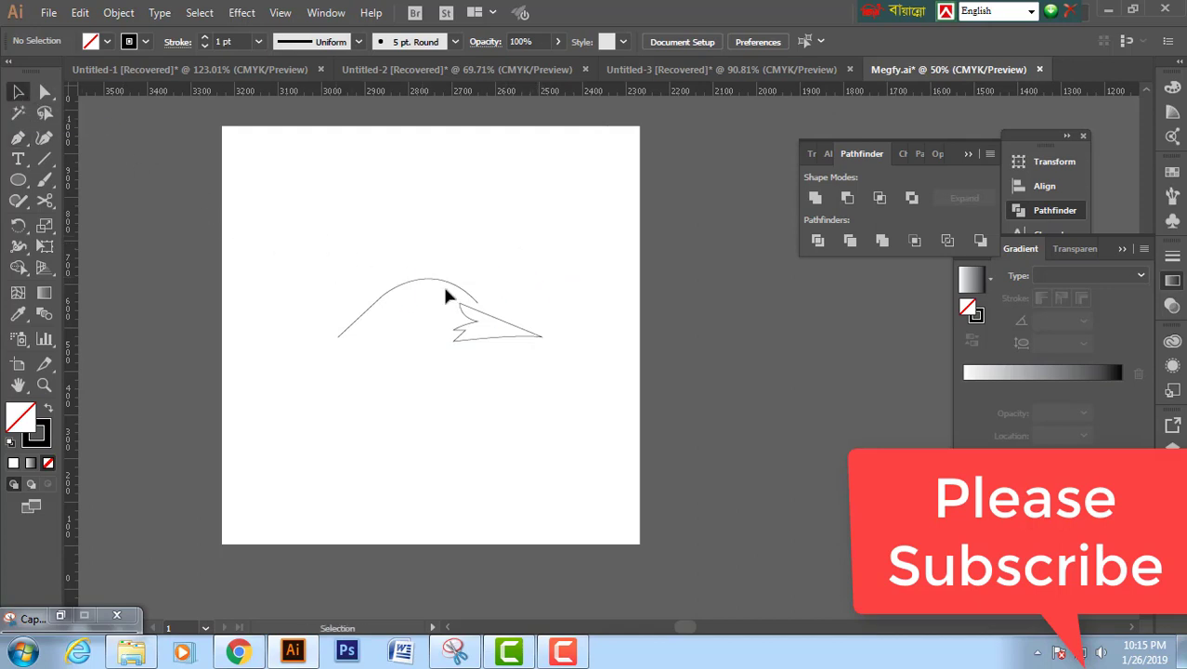
{"action": "left_click_drag", "start_coordinate": [488, 316], "coordinate": [484, 311]}
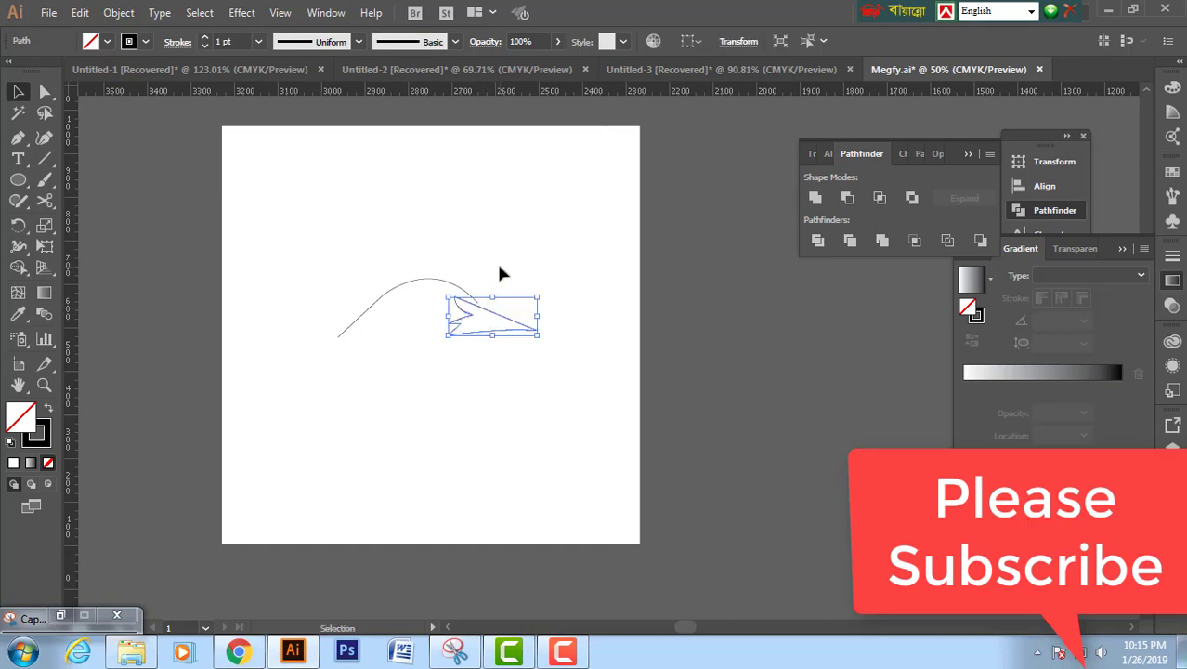
{"action": "key", "text": "Right"}
{"action": "key", "text": "Up"}
{"action": "key", "text": "Up"}
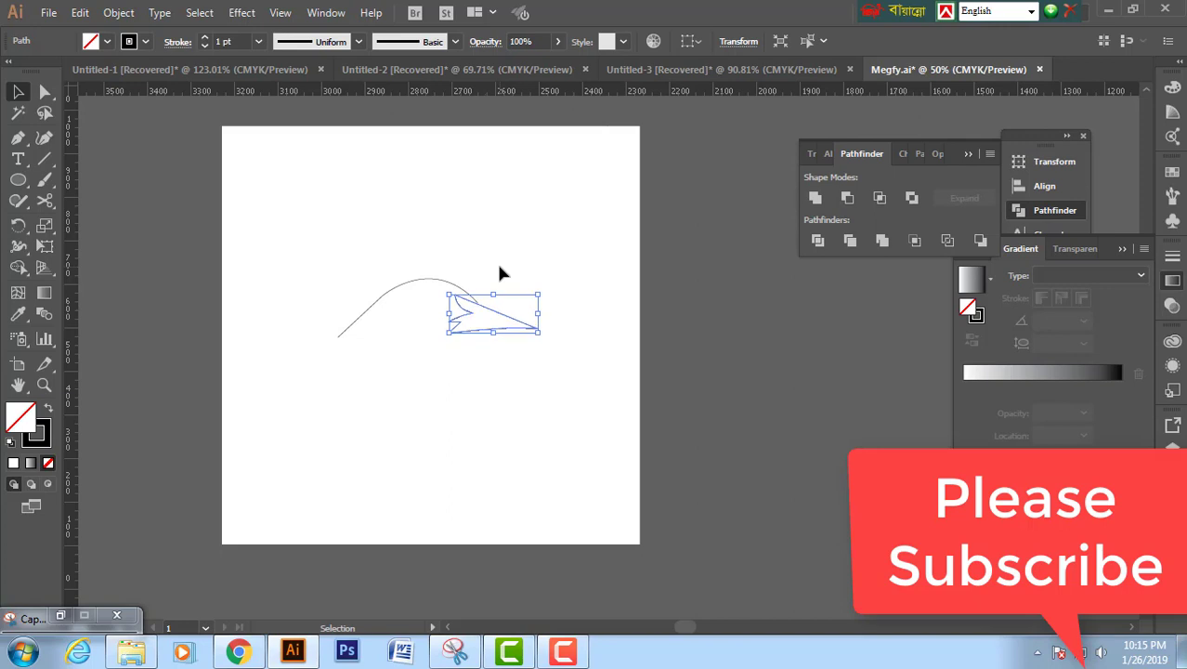
{"action": "left_click", "coordinate": [500, 273]}
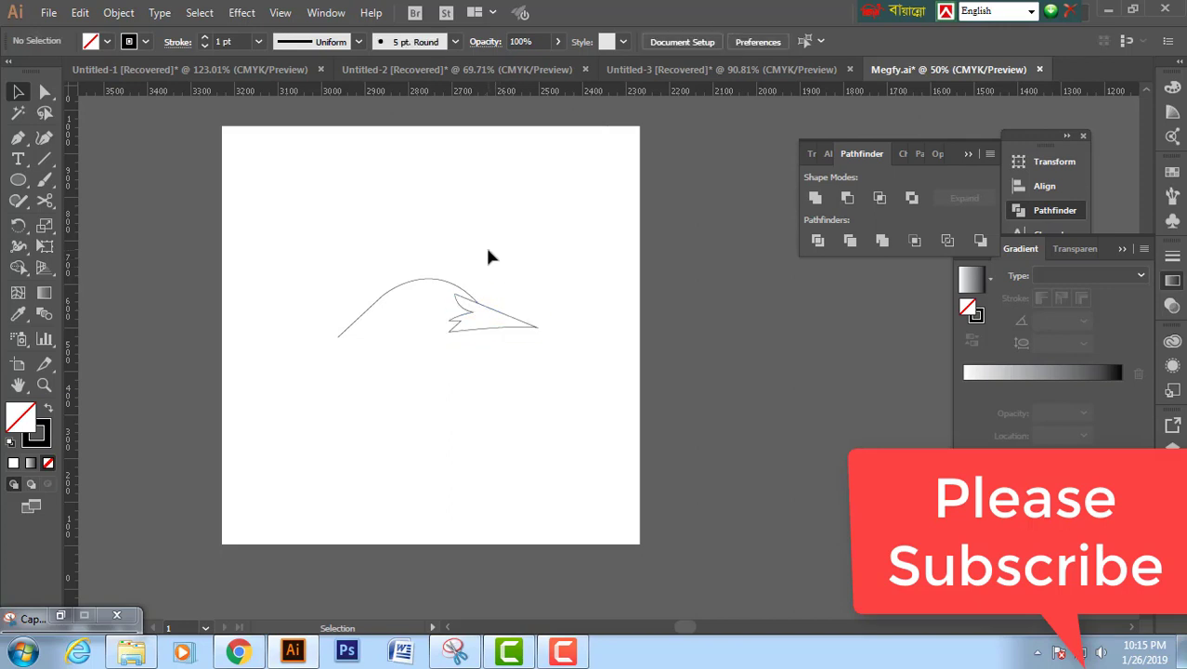
- Zoom and pan around the head and beak to check the placement
{"action": "key", "text": "z"}
{"action": "left_click_drag", "start_coordinate": [364, 286], "coordinate": [570, 345]}
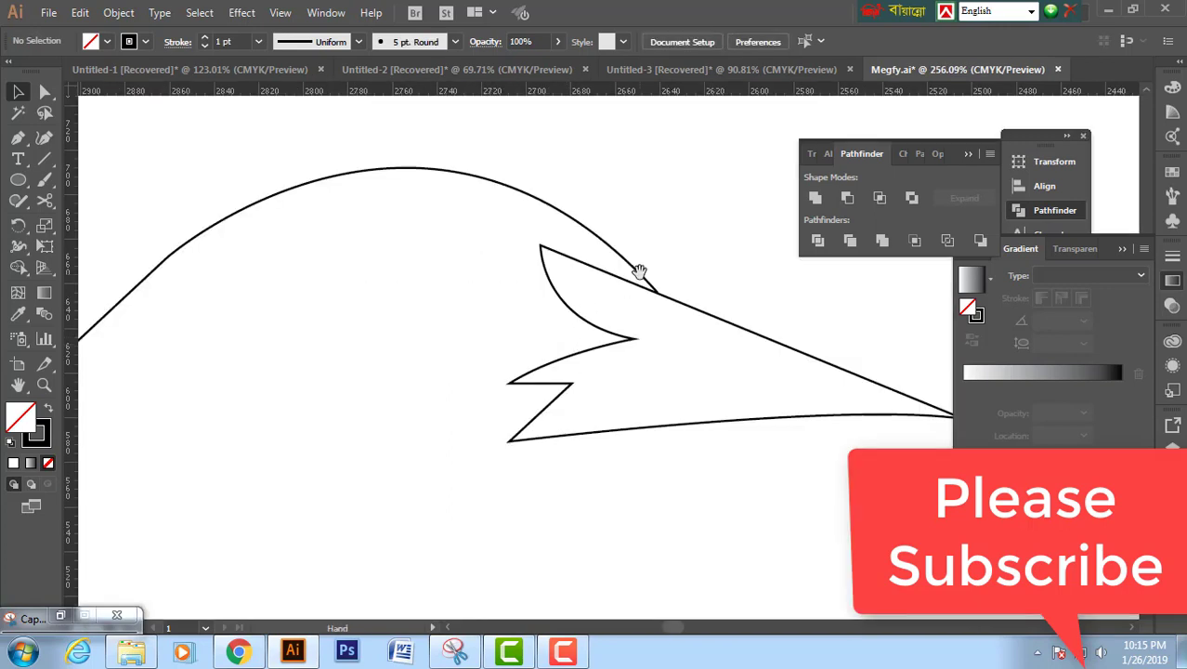
{"action": "left_click_drag", "start_coordinate": [636, 270], "coordinate": [506, 264]}
{"action": "key", "text": "ctrl+minus"}
{"action": "key", "text": "ctrl+minus"}
{"action": "key", "text": "ctrl+minus"}
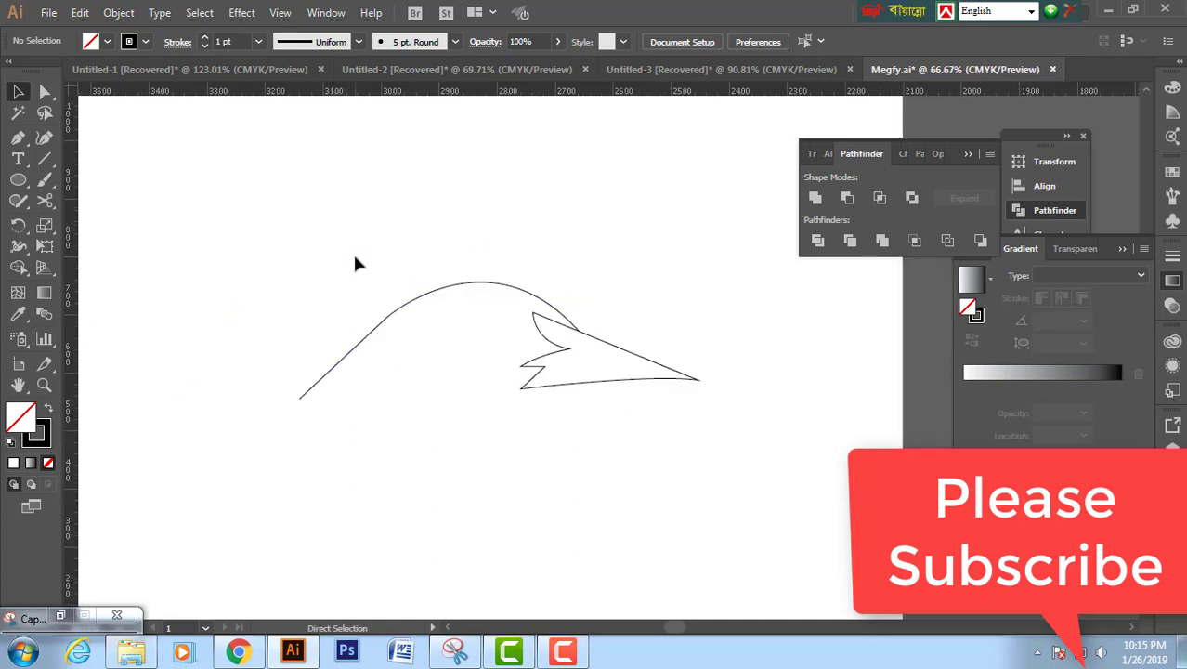
{"action": "key", "text": "ctrl+minus"}
{"action": "key", "text": "ctrl+minus"}
{"action": "key", "text": "ctrl+minus"}
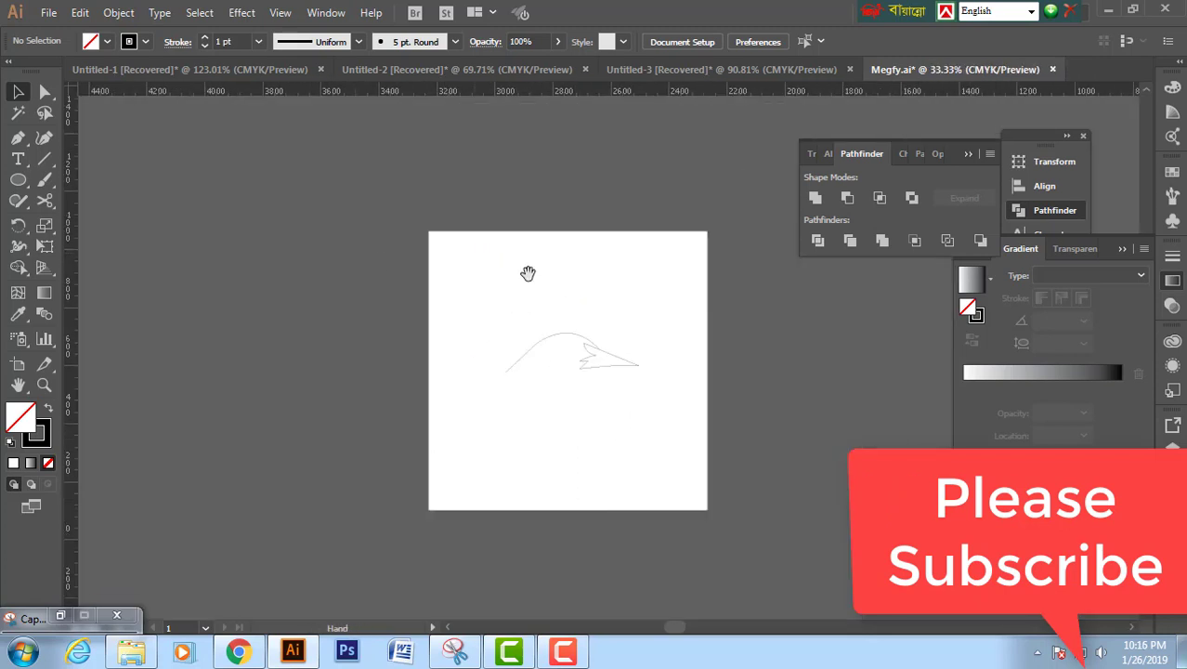
{"action": "left_click_drag", "start_coordinate": [528, 275], "coordinate": [467, 231]}
{"action": "key", "text": "z"}
{"action": "mouse_move", "coordinate": [326, 227]}
{"action": "left_mouse_down"}
{"action": "mouse_move", "coordinate": [751, 407]}
{"action": "mouse_move", "coordinate": [693, 376]}
{"action": "left_mouse_up"}
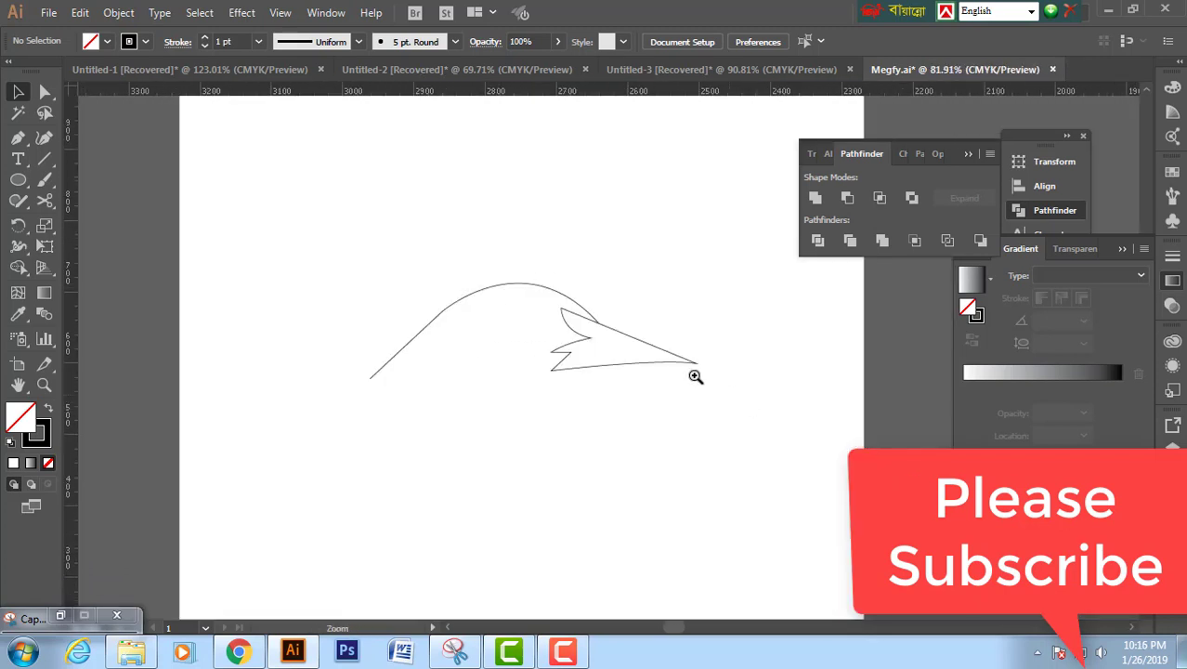
{"action": "left_click_drag", "start_coordinate": [659, 308], "coordinate": [562, 260]}
{"action": "left_click", "coordinate": [563, 261], "text": "alt"}
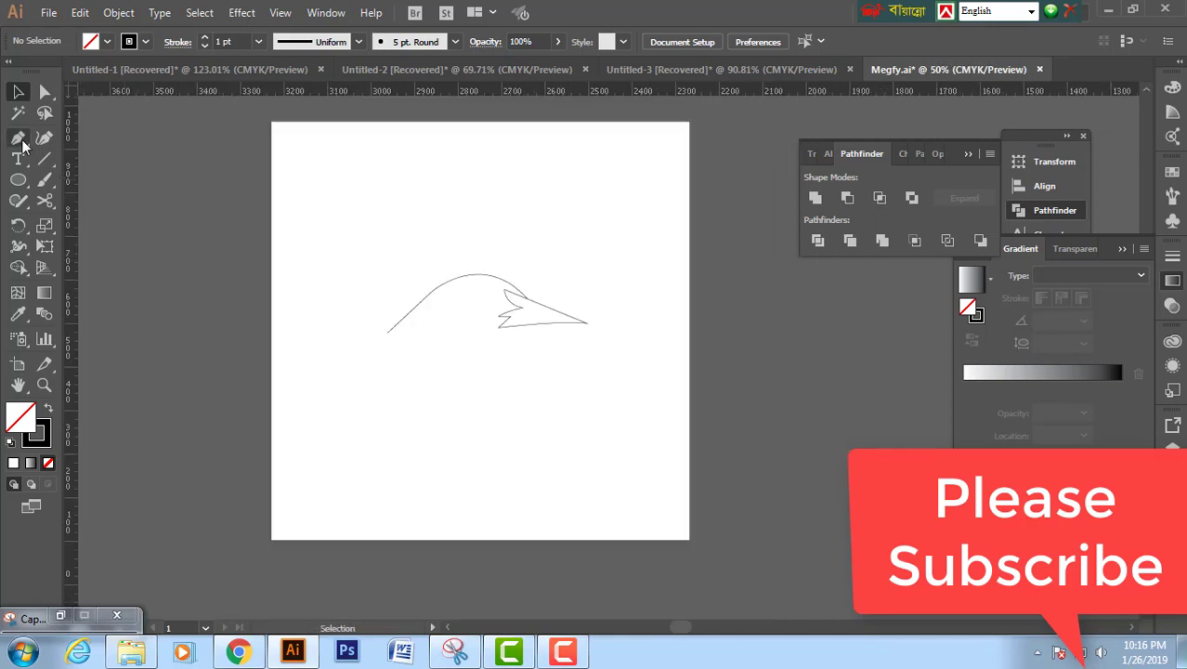
- Start the underside path below the beak with a downward-curving point
{"action": "left_click", "coordinate": [18, 138]}
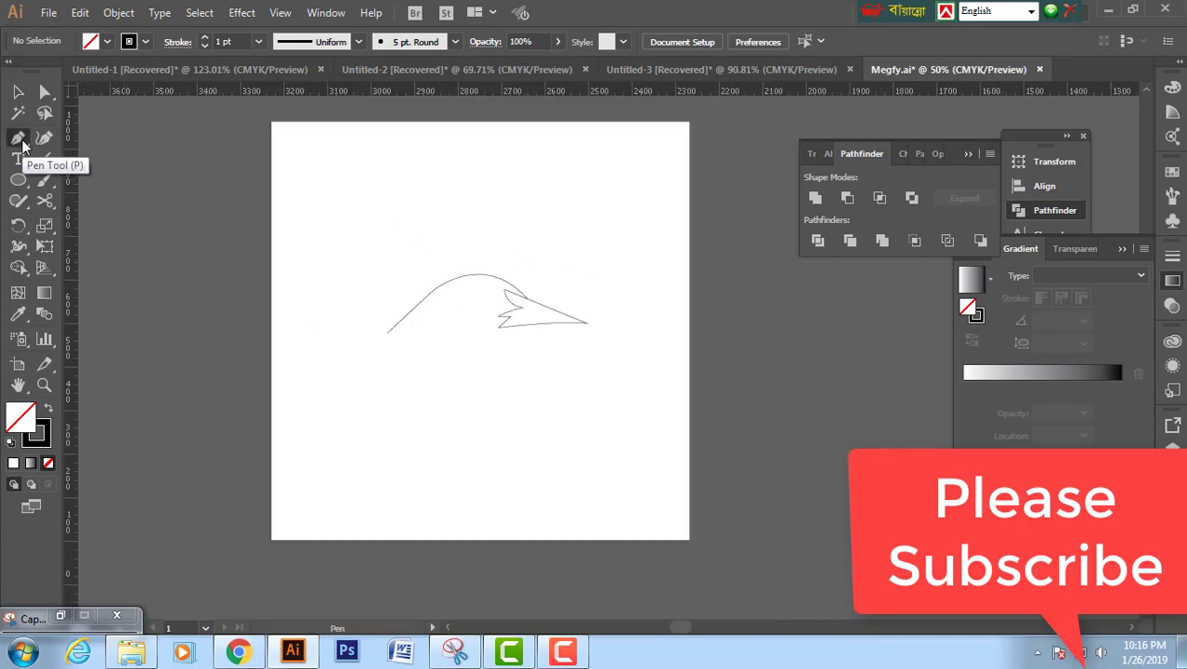
{"action": "left_click", "coordinate": [537, 325]}
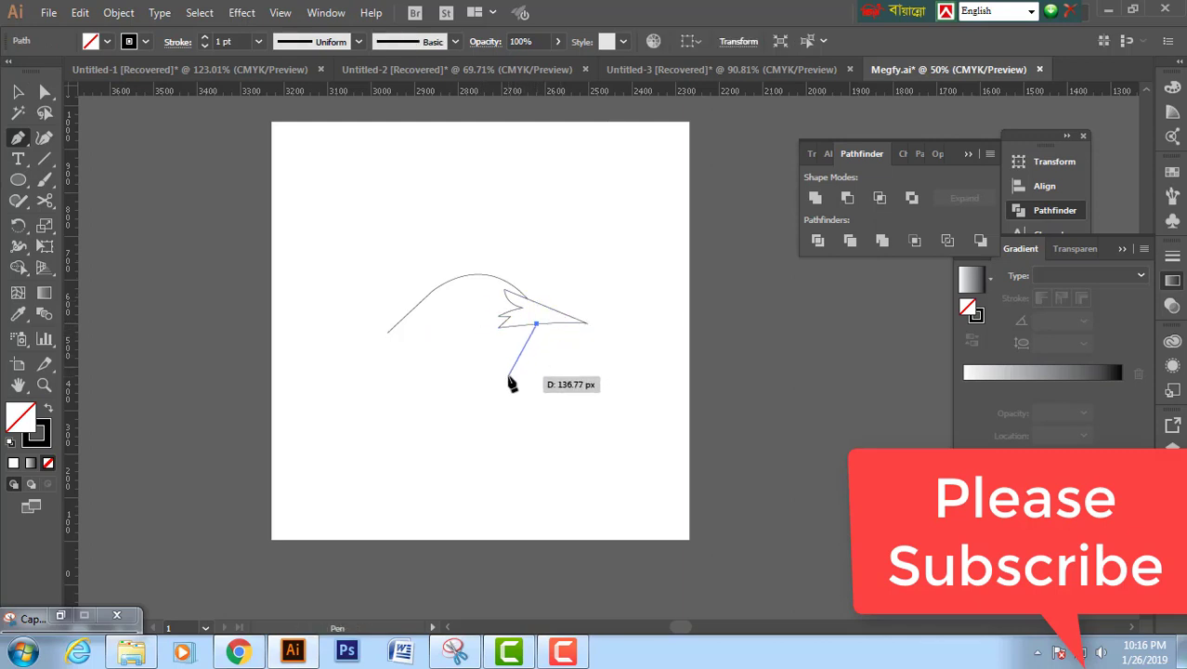
{"action": "left_click_drag", "start_coordinate": [508, 376], "coordinate": [506, 406]}
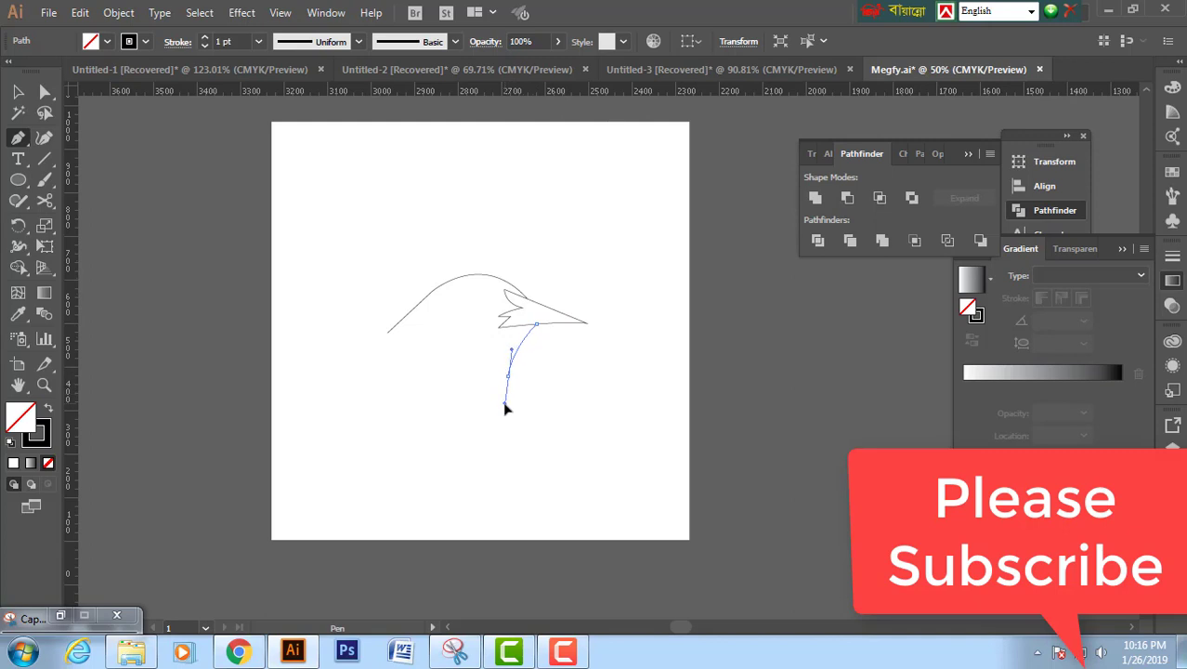
{"action": "key", "text": "ctrl+z"}
{"action": "left_click_drag", "start_coordinate": [499, 379], "coordinate": [493, 420]}
{"action": "key", "text": "ctrl+z"}
{"action": "left_click", "coordinate": [499, 366]}
{"action": "left_click_drag", "start_coordinate": [499, 369], "coordinate": [491, 397]}
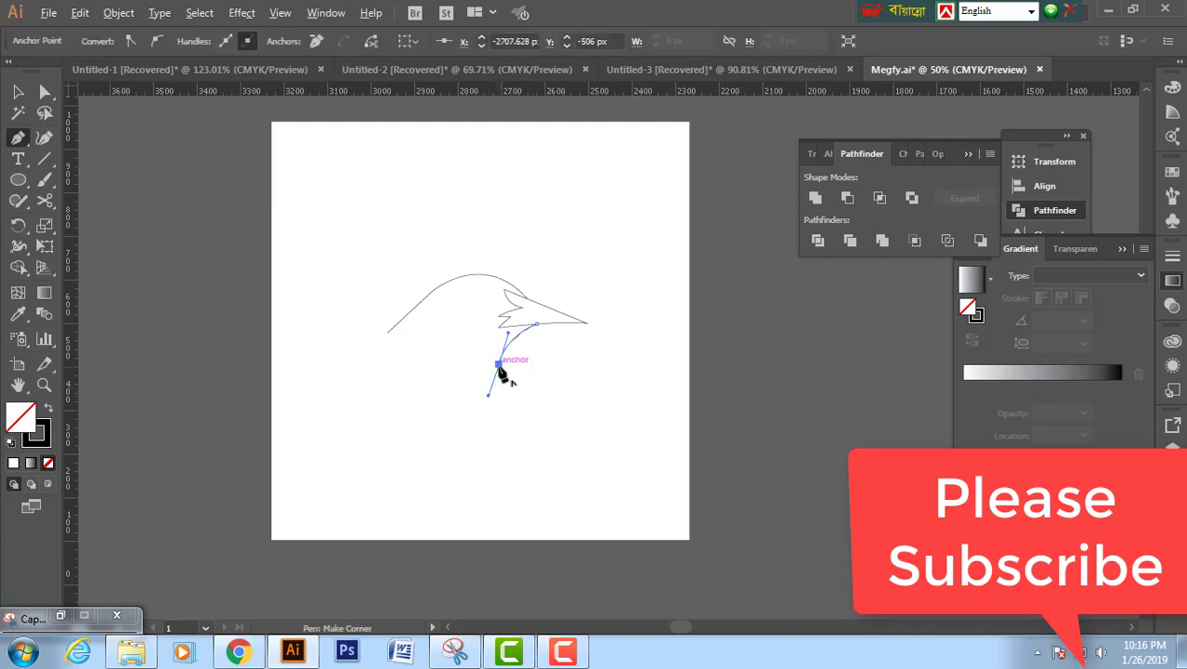
{"action": "left_click", "coordinate": [499, 368]}
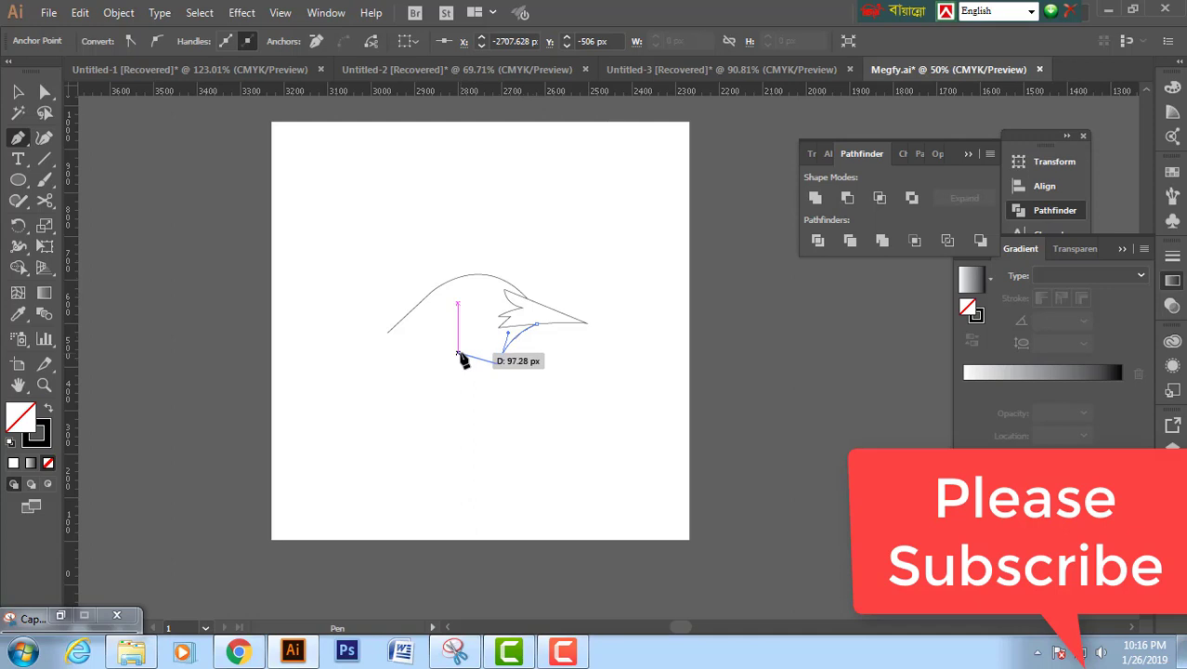
- Continue the curved underside and close the head outline at its starting point
{"action": "left_click_drag", "start_coordinate": [458, 353], "coordinate": [451, 341]}
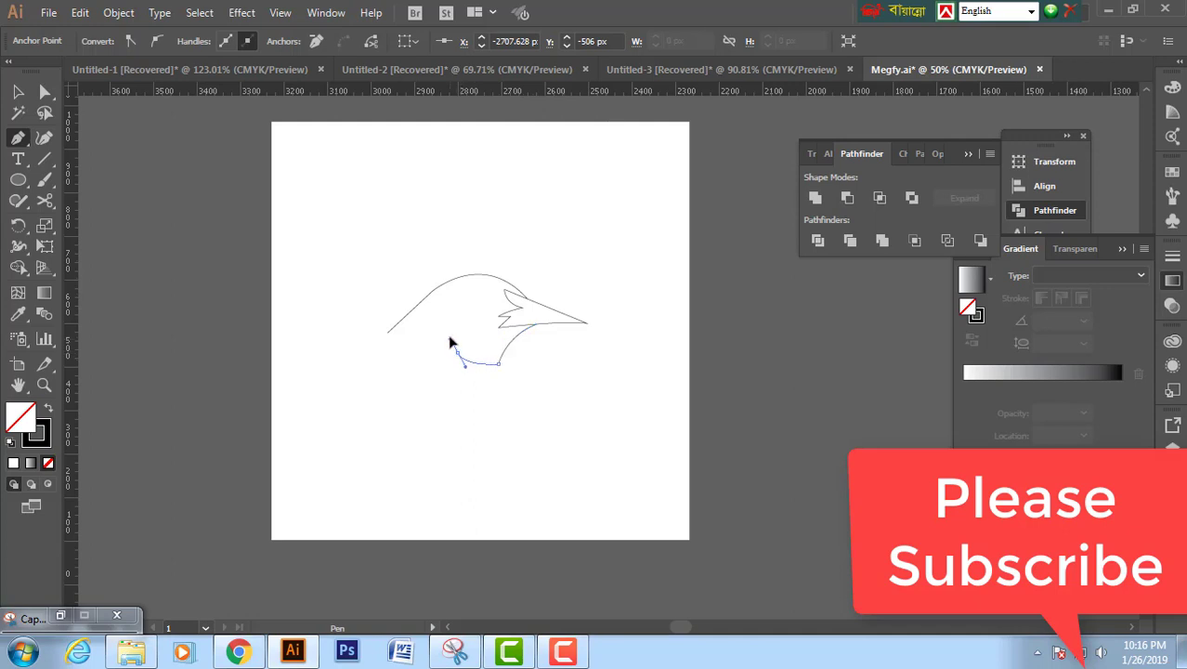
{"action": "left_click_drag", "start_coordinate": [450, 342], "coordinate": [443, 337]}
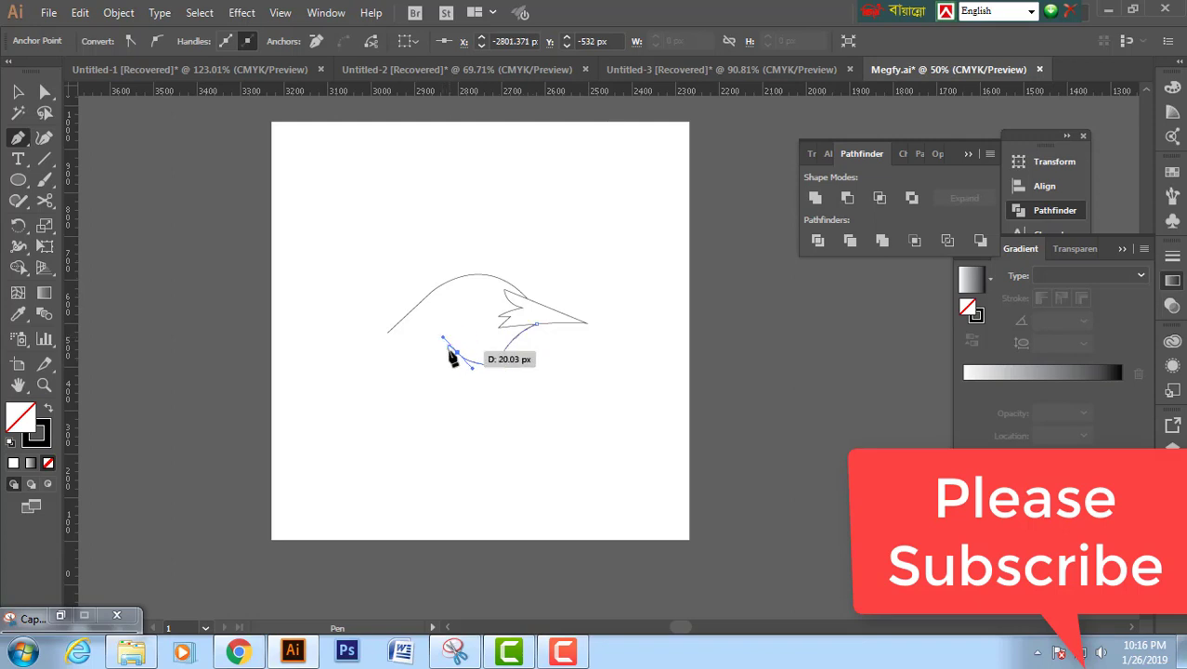
{"action": "left_click", "coordinate": [458, 353]}
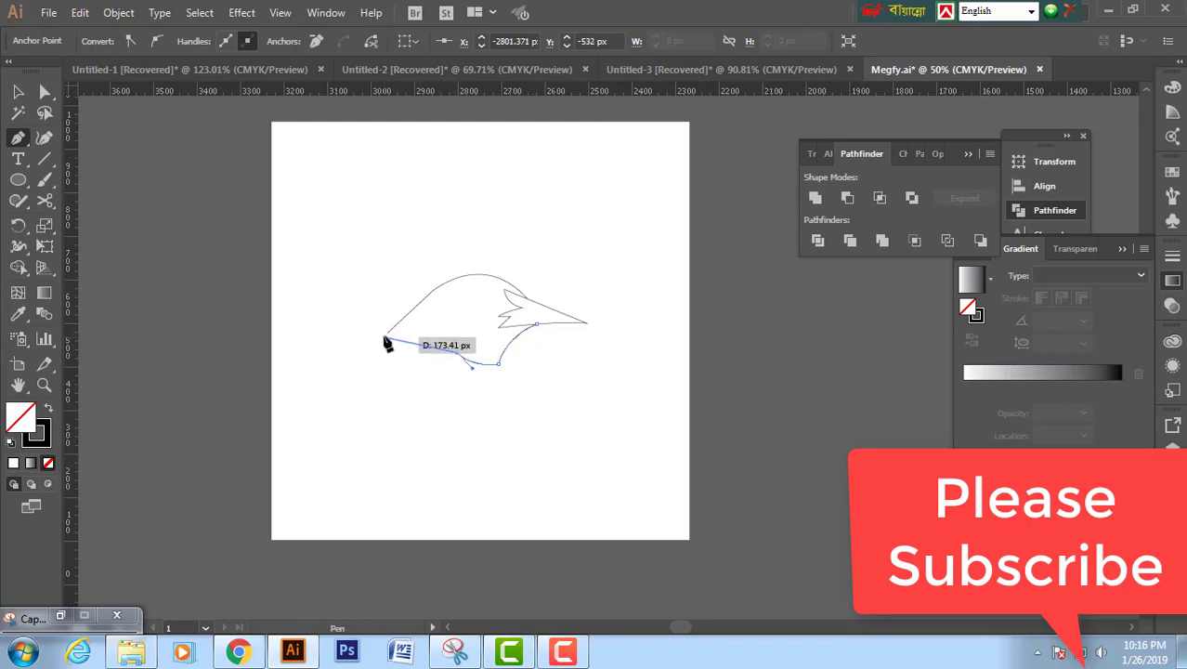
{"action": "left_click_drag", "start_coordinate": [389, 331], "coordinate": [344, 344]}
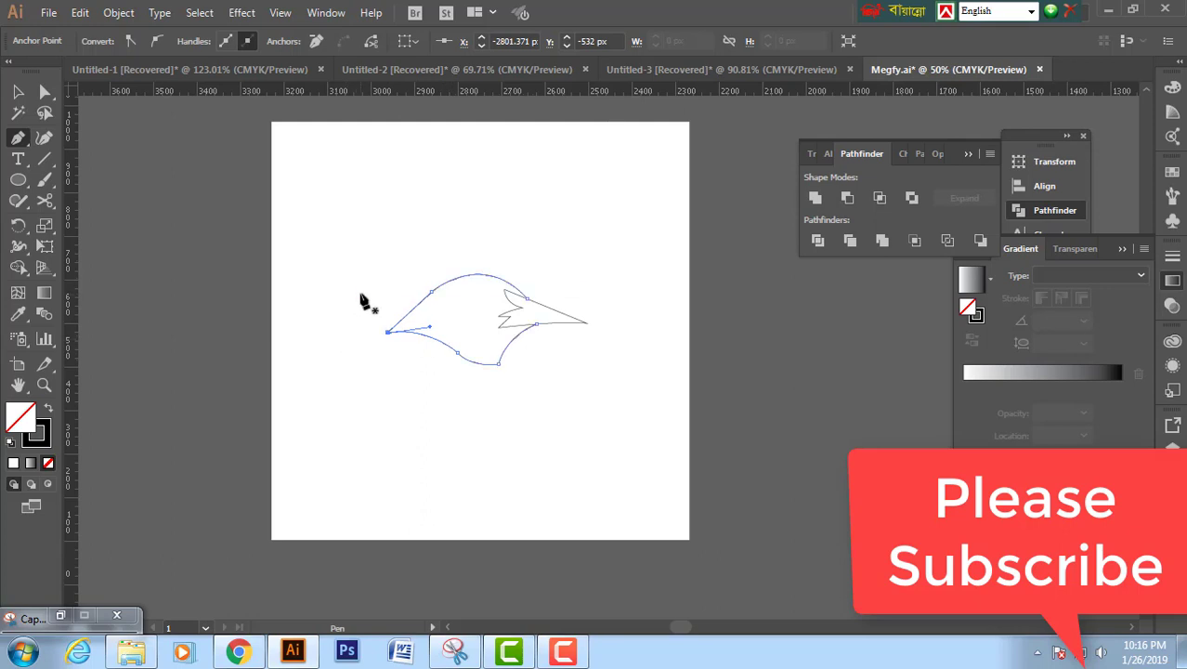
{"action": "left_click", "coordinate": [363, 298], "text": "ctrl"}
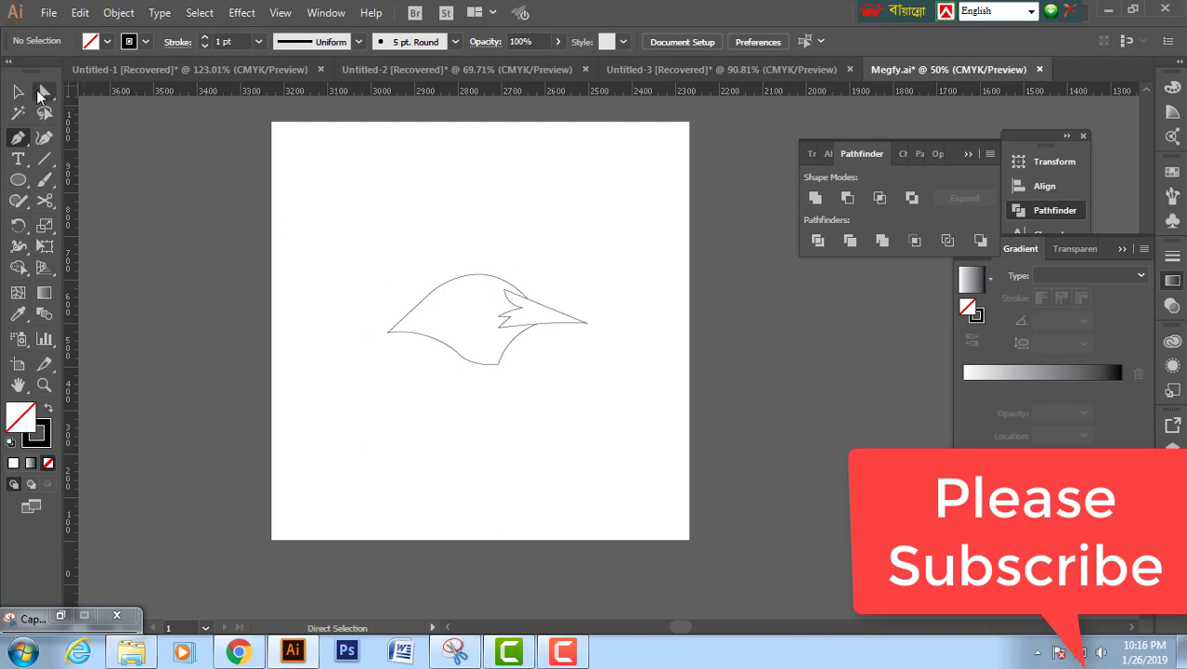
- Move the bottom anchor right with Direct Selection to refine the lower curve
{"action": "left_click", "coordinate": [42, 93]}
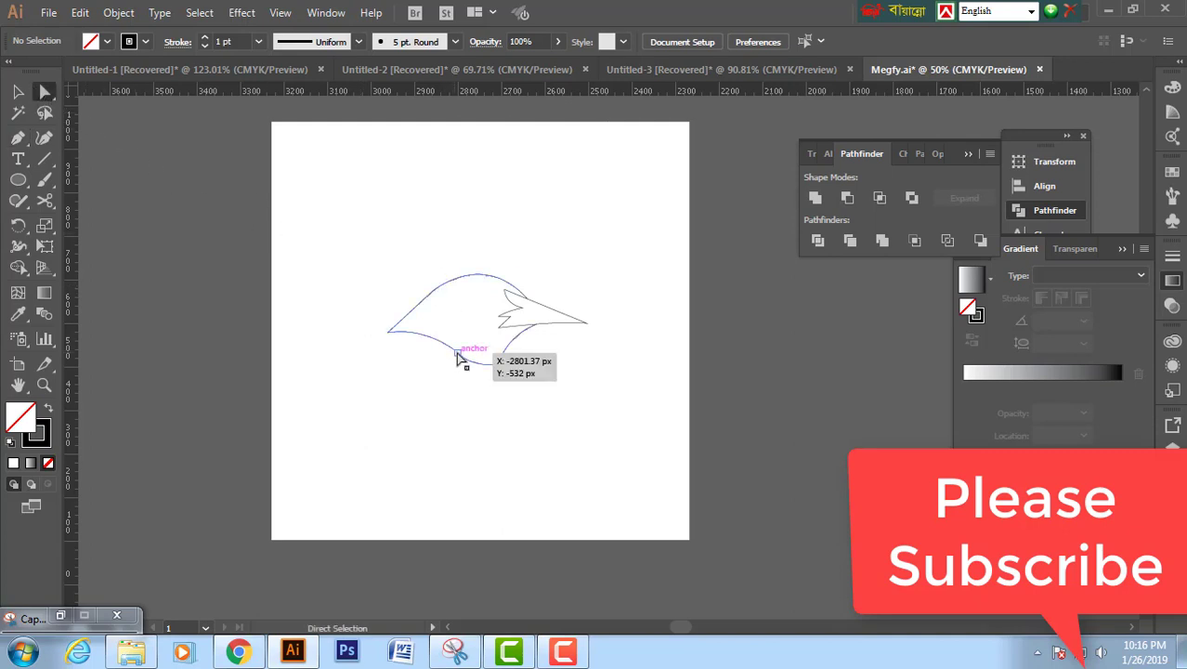
{"action": "left_click_drag", "start_coordinate": [457, 353], "coordinate": [481, 351]}
{"action": "left_click", "coordinate": [447, 239]}
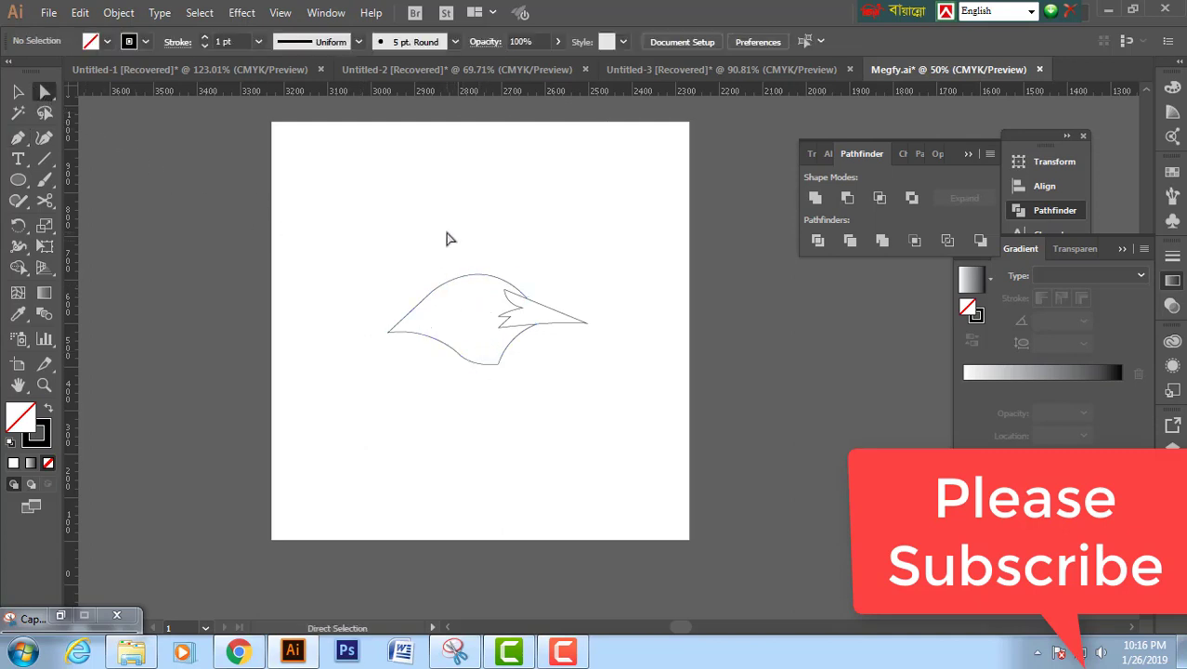
{"action": "left_click_drag", "start_coordinate": [533, 233], "coordinate": [521, 216]}
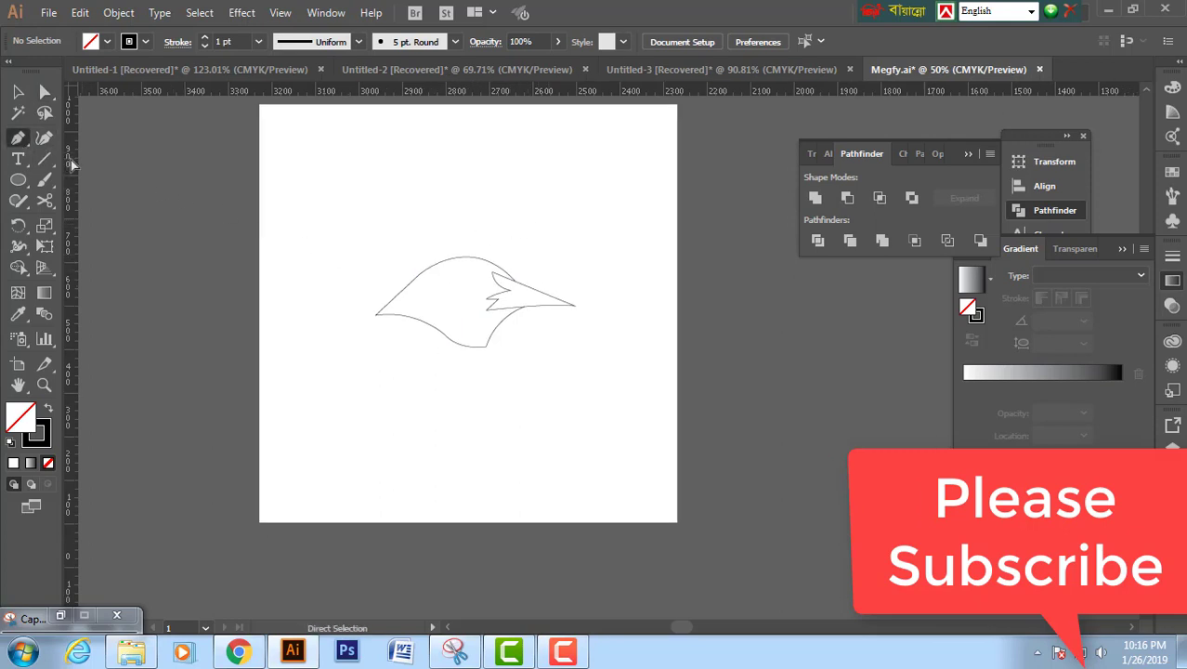
{"action": "left_click", "coordinate": [19, 92]}
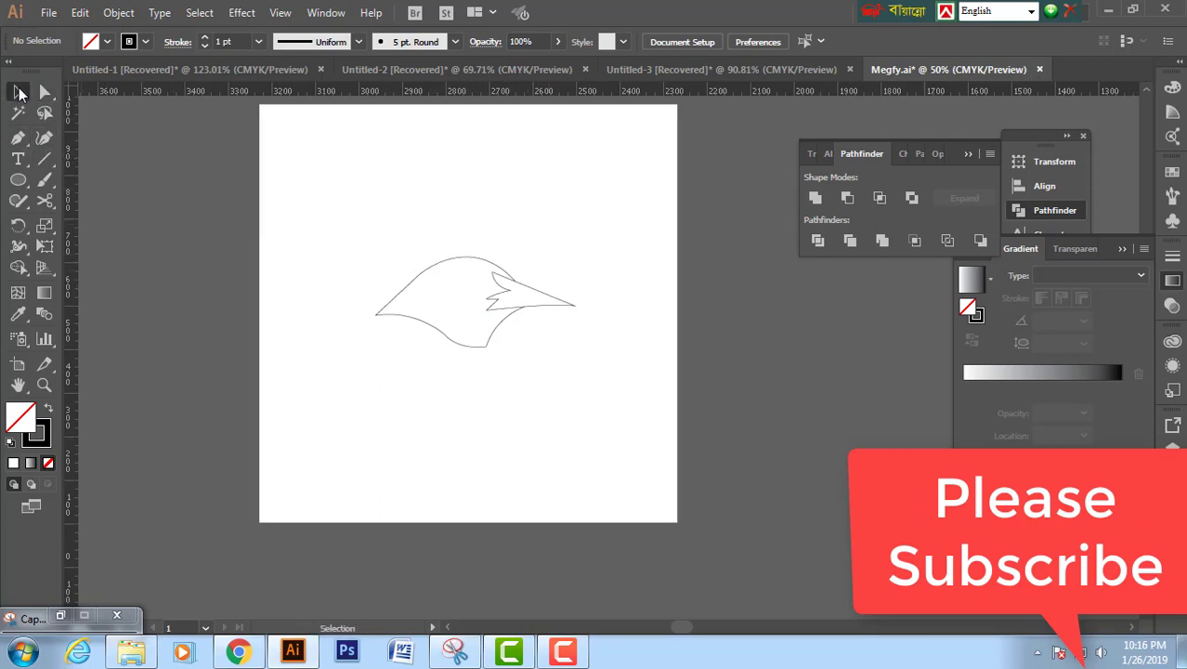
- Fill the head solid black by swapping its black stroke into the fill
{"action": "left_click", "coordinate": [448, 261]}
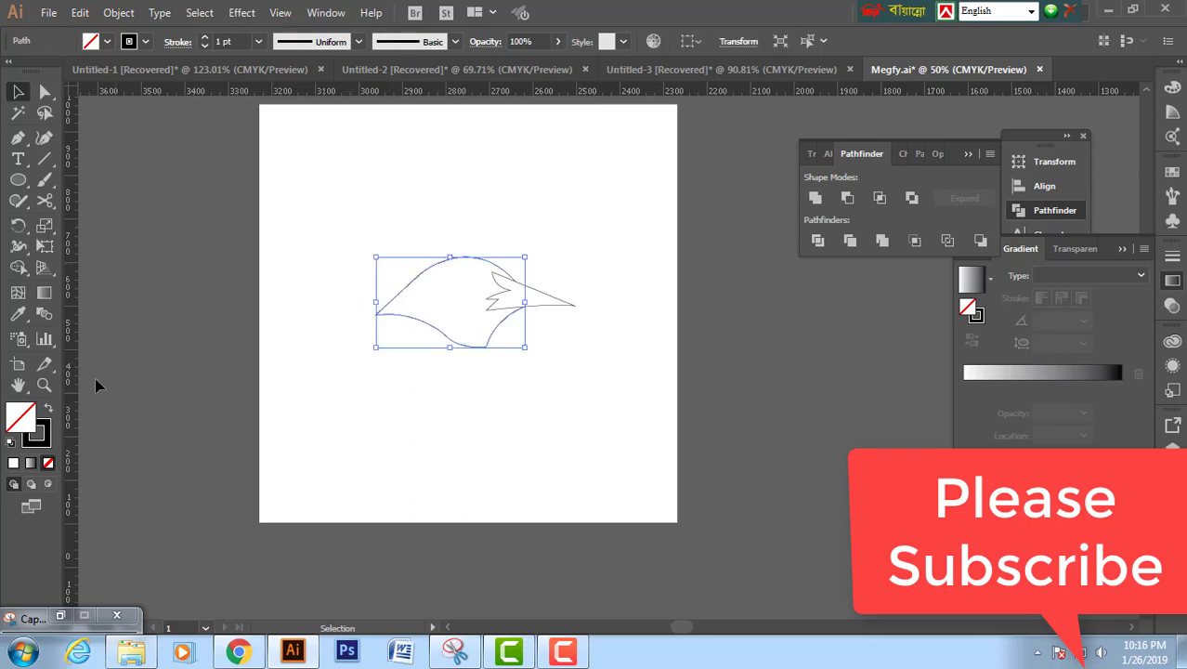
{"action": "left_click", "coordinate": [48, 408]}
{"action": "left_click", "coordinate": [306, 265]}
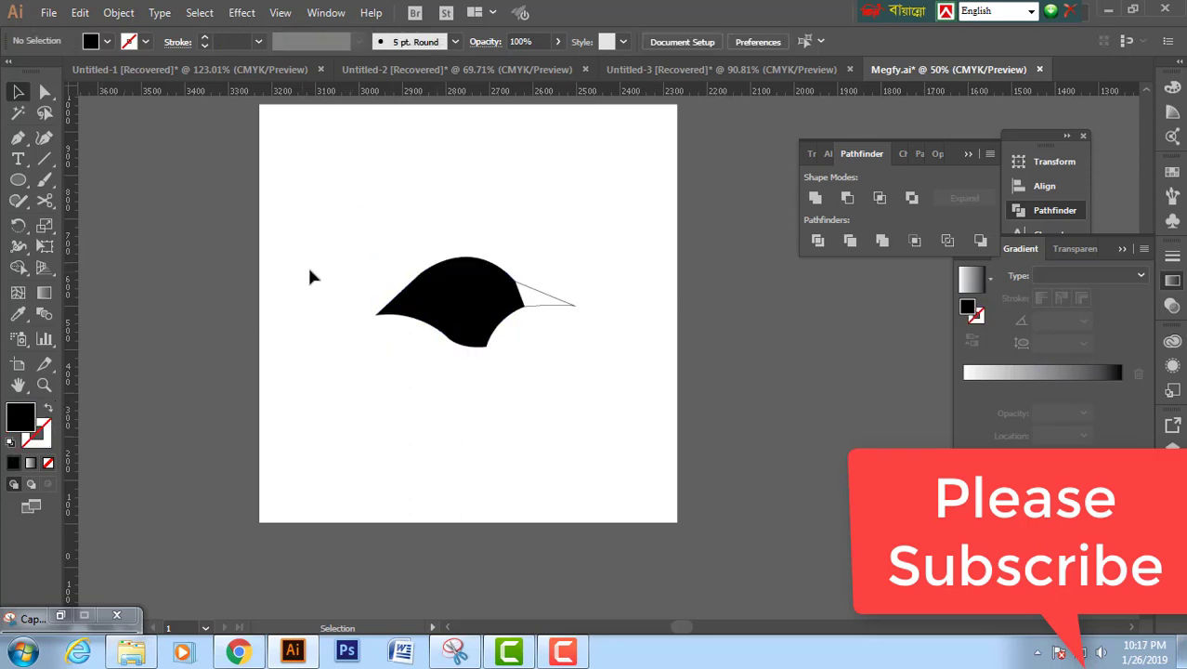
- Bring the beak to the front and give it a white-to-black gradient
{"action": "left_click", "coordinate": [530, 293]}
{"action": "right_click", "coordinate": [528, 269]}
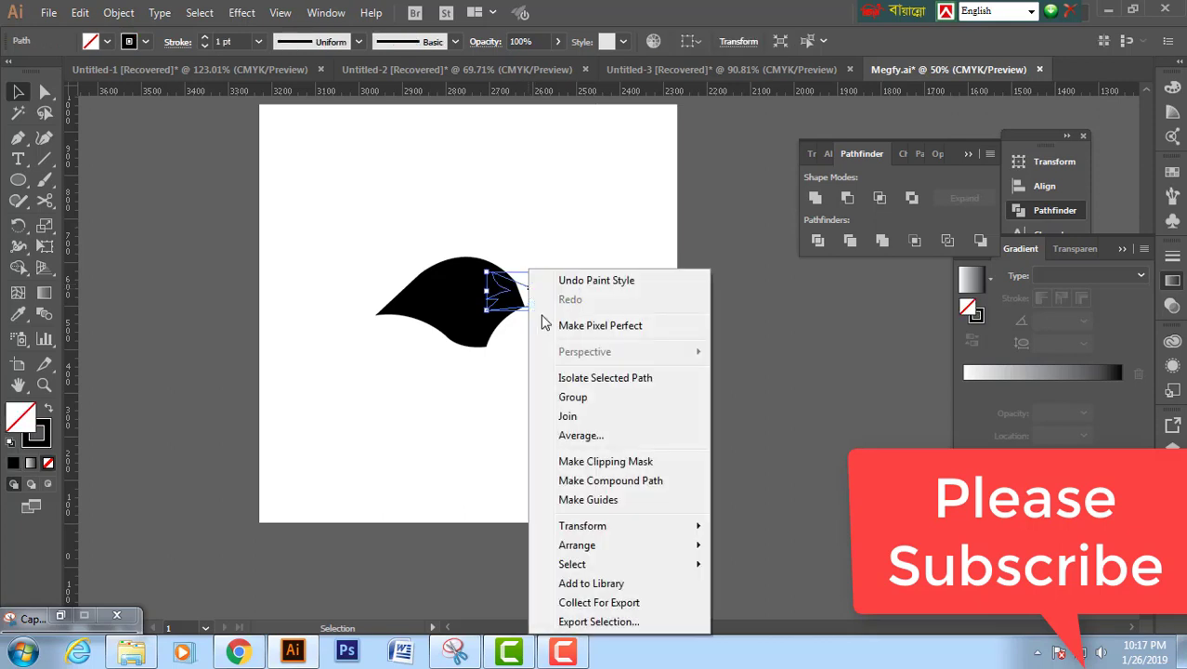
{"action": "mouse_move", "coordinate": [577, 545]}
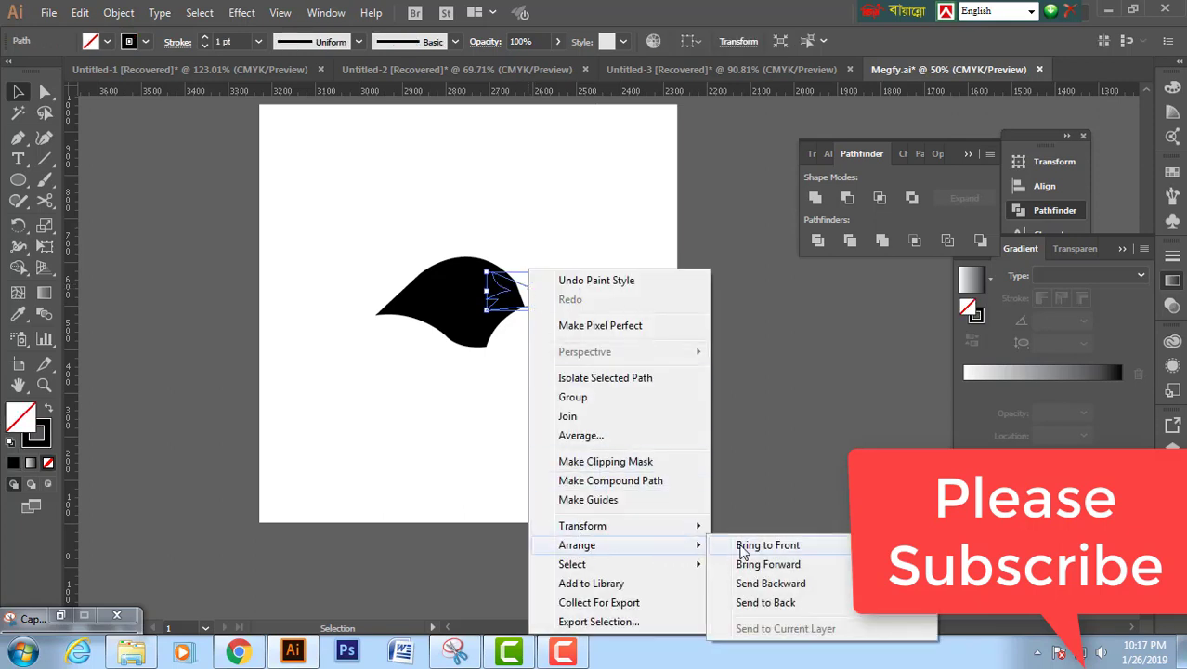
{"action": "left_click", "coordinate": [740, 543]}
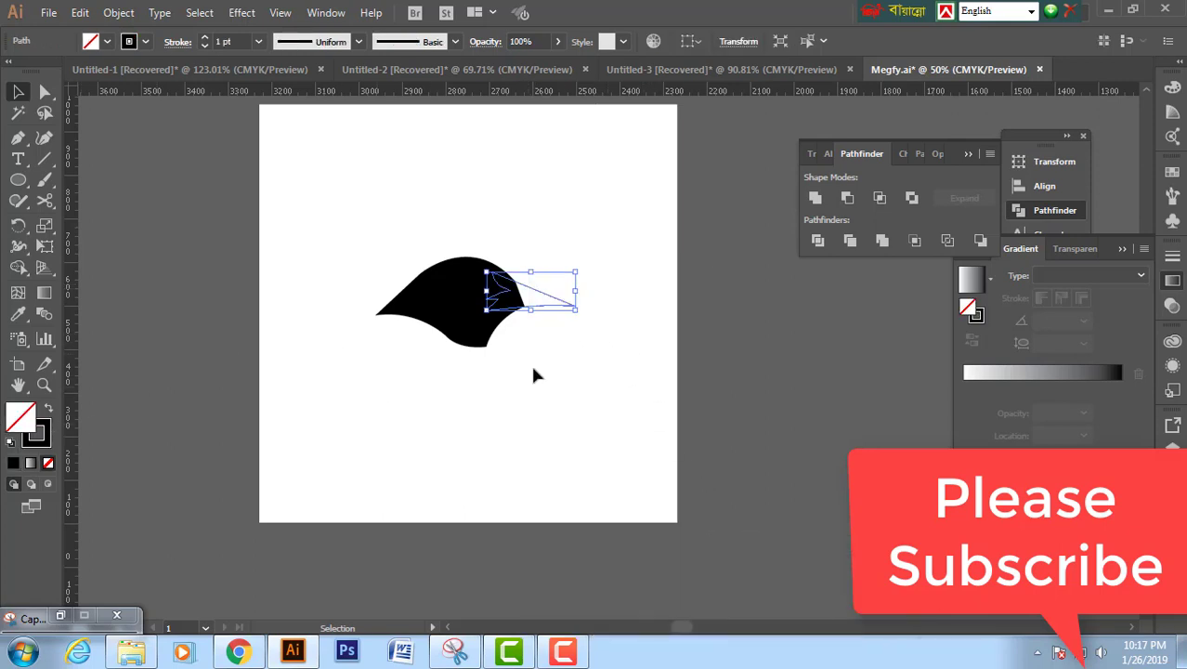
{"action": "left_click", "coordinate": [1021, 372]}
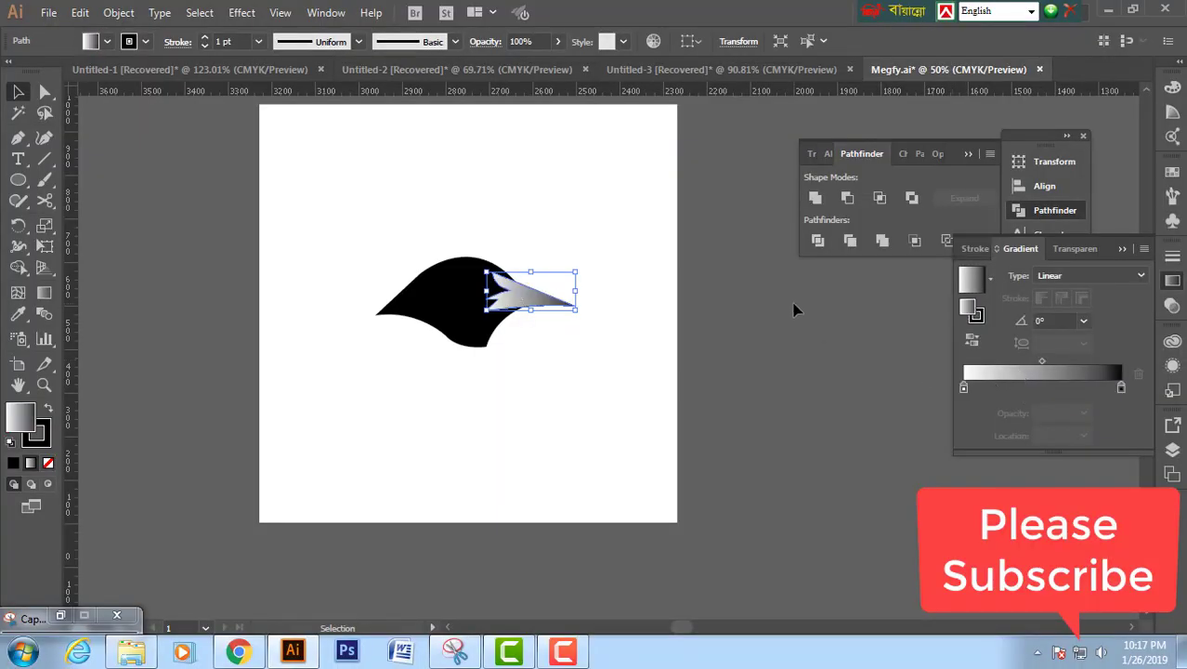
- Recolour both gradient stops with grey swatches, then deselect the beak
{"action": "double_click", "coordinate": [965, 388]}
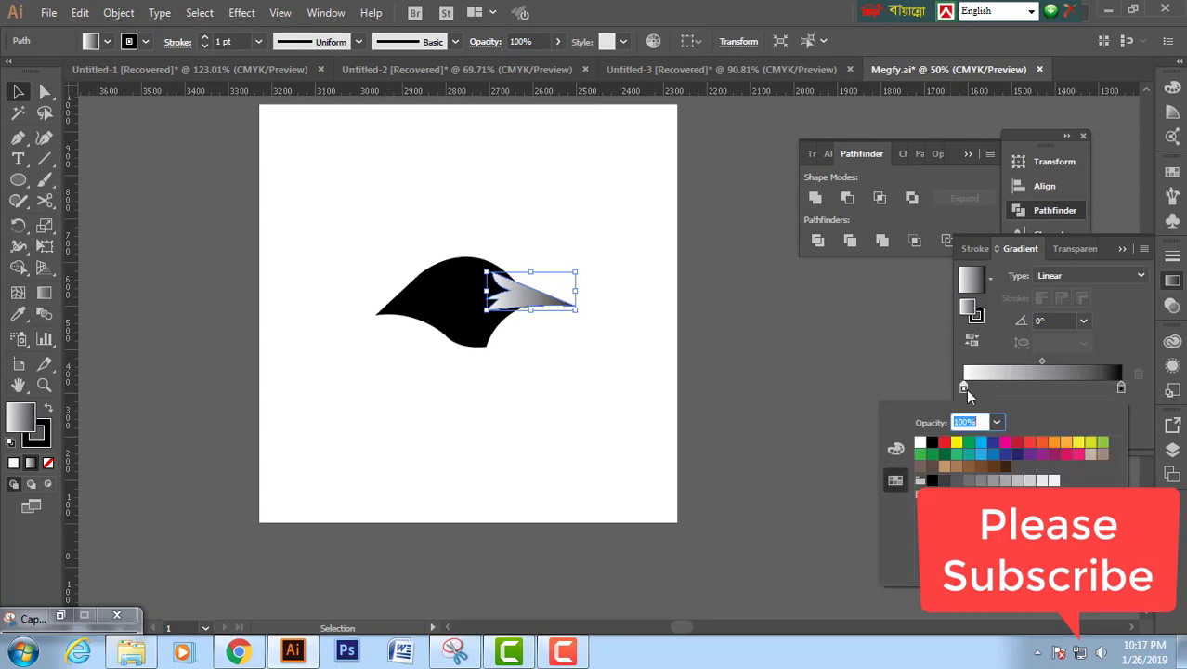
{"action": "left_click", "coordinate": [1006, 480]}
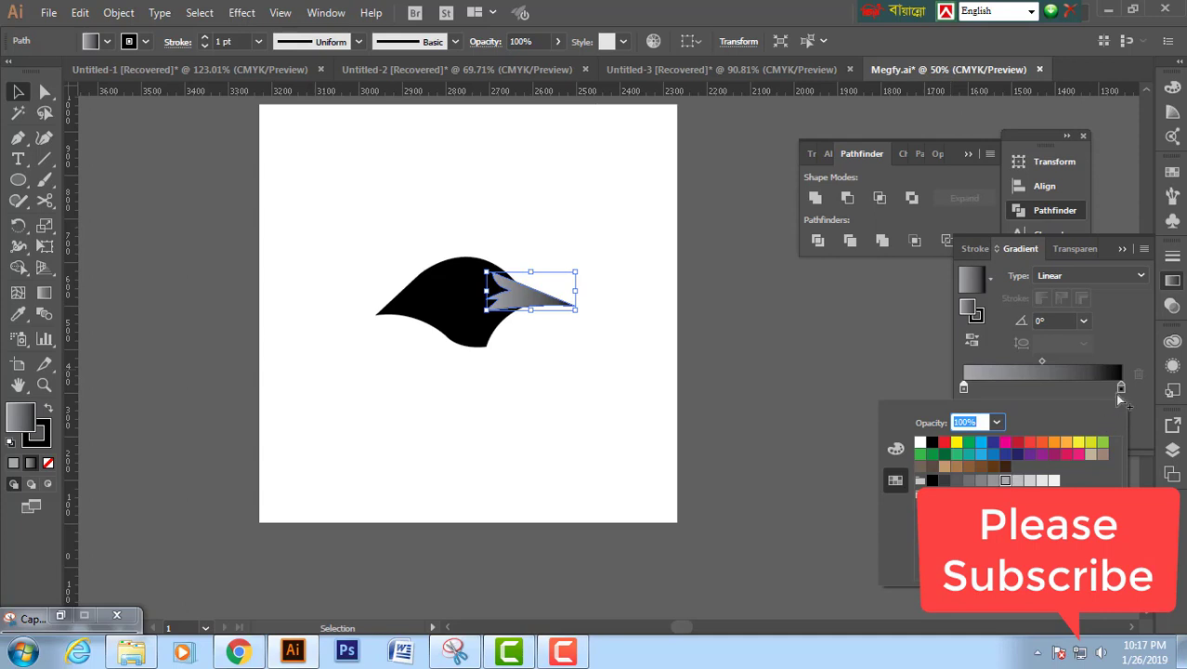
{"action": "double_click", "coordinate": [1120, 387]}
{"action": "left_click", "coordinate": [969, 481]}
{"action": "left_click", "coordinate": [945, 480]}
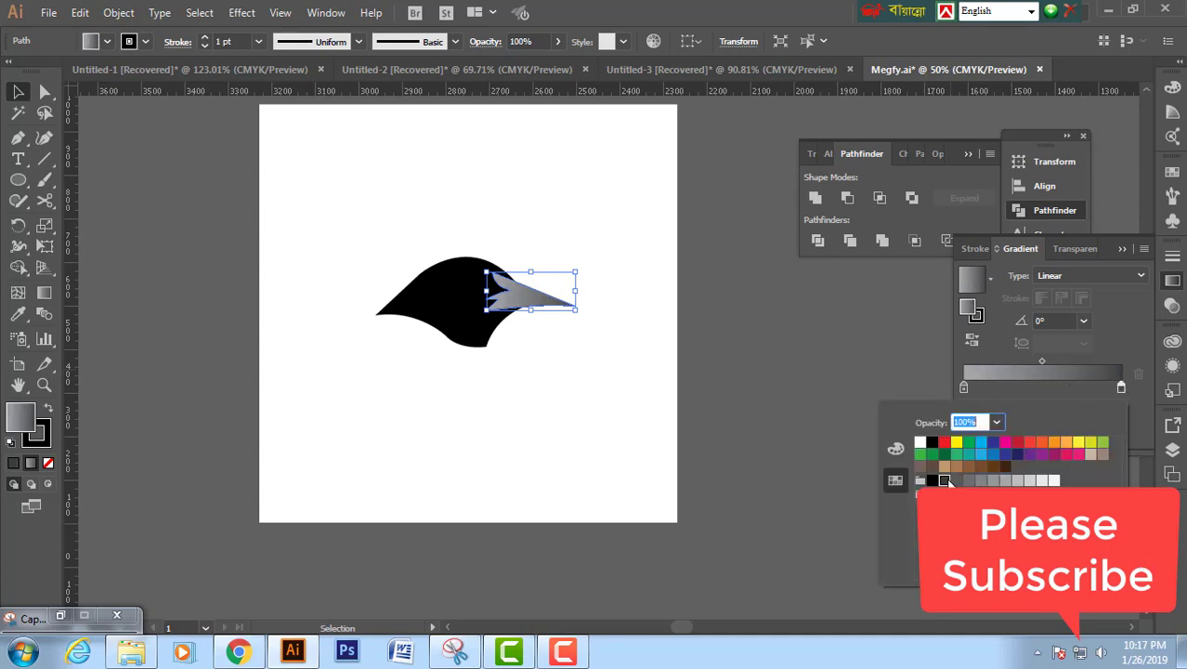
{"action": "left_click", "coordinate": [808, 367]}
{"action": "left_click", "coordinate": [769, 304]}
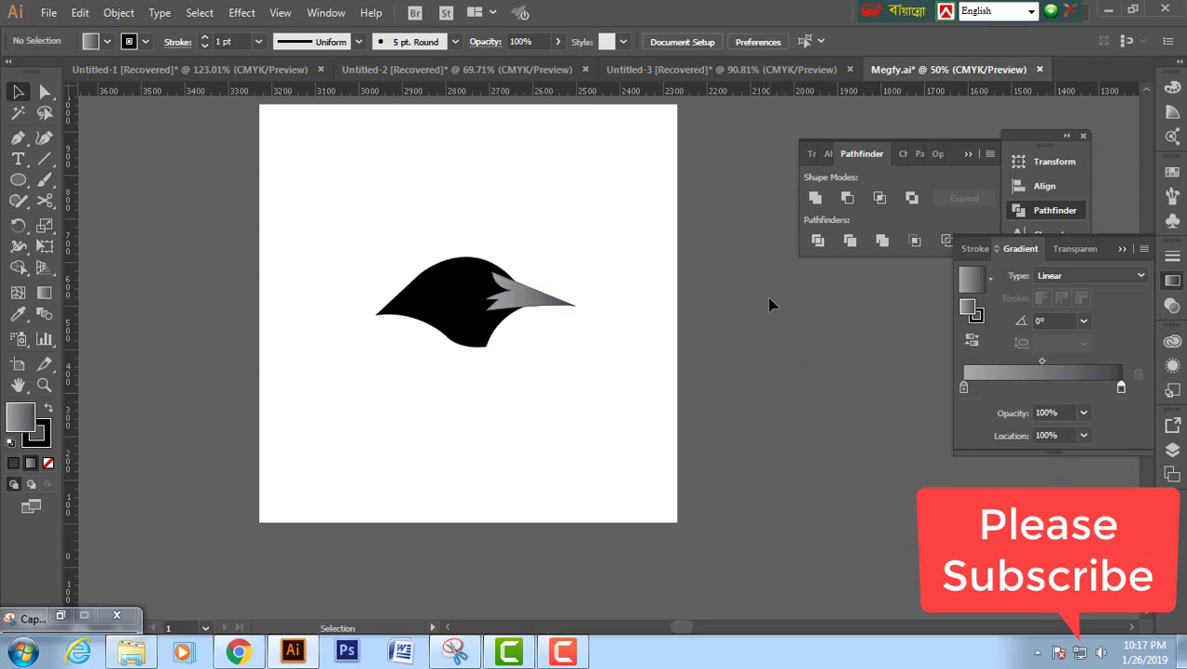
- Lighten the gradient's right stop to a light grey
{"action": "left_click", "coordinate": [553, 299]}
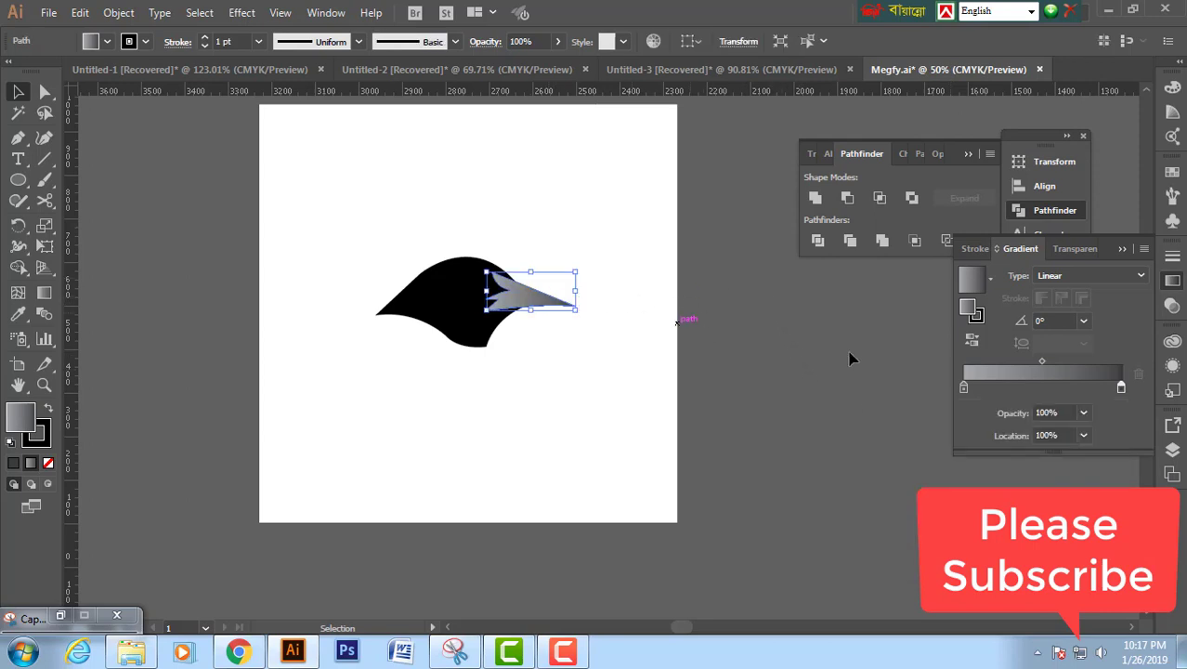
{"action": "double_click", "coordinate": [1121, 388]}
{"action": "left_click", "coordinate": [956, 478]}
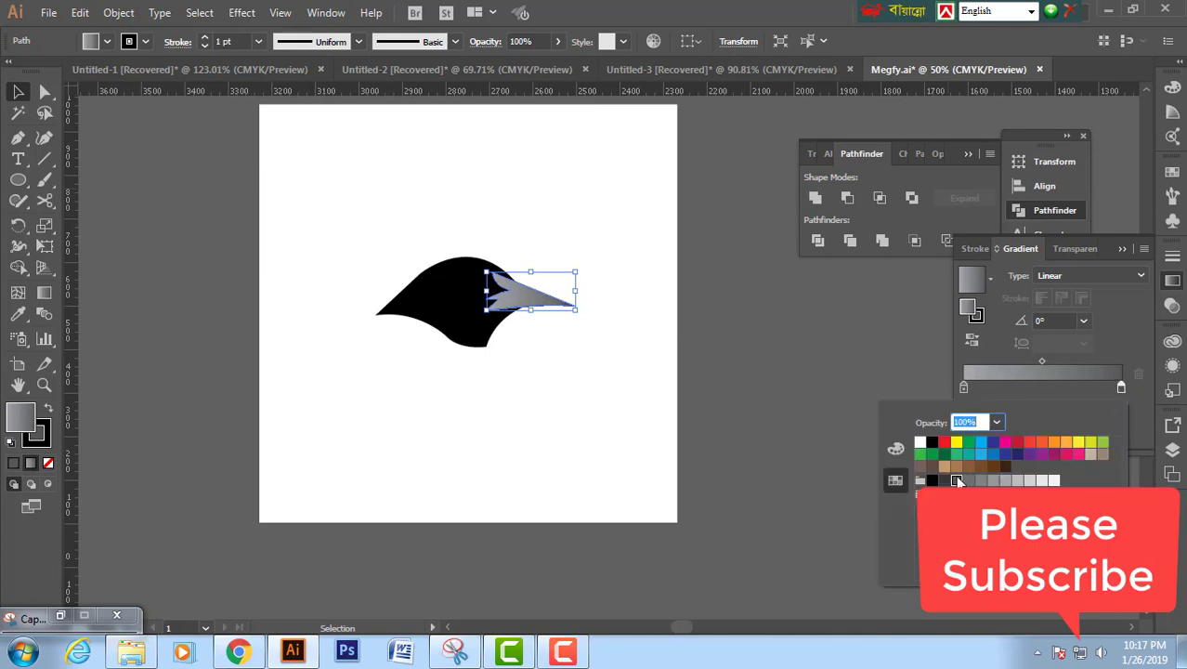
{"action": "left_click", "coordinate": [771, 345]}
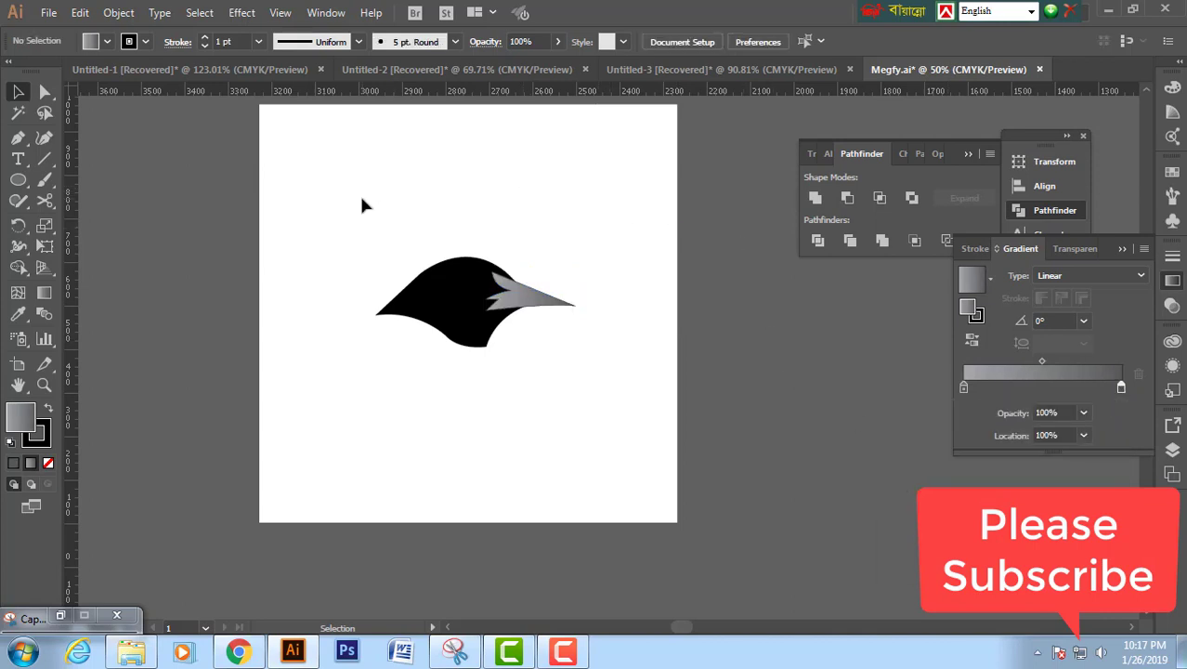
- Draw a rounded square around the bird head as an unfilled outline
{"action": "left_click", "coordinate": [19, 181]}
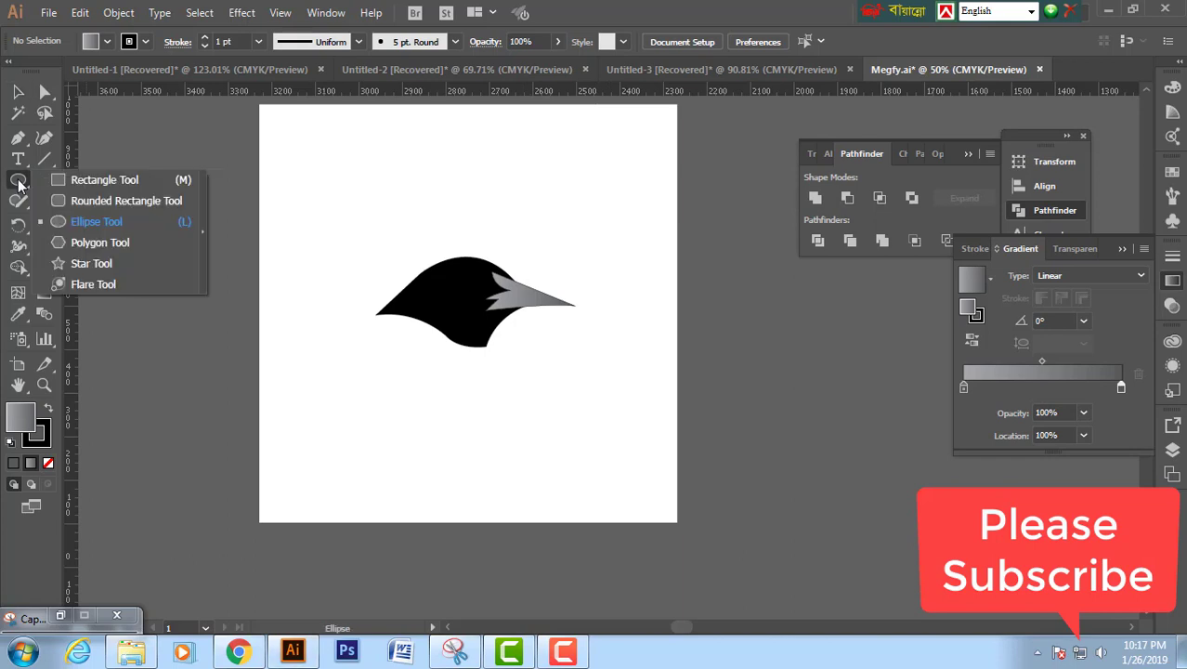
{"action": "left_click", "coordinate": [84, 200]}
{"action": "left_click_drag", "start_coordinate": [350, 171], "coordinate": [575, 315]}
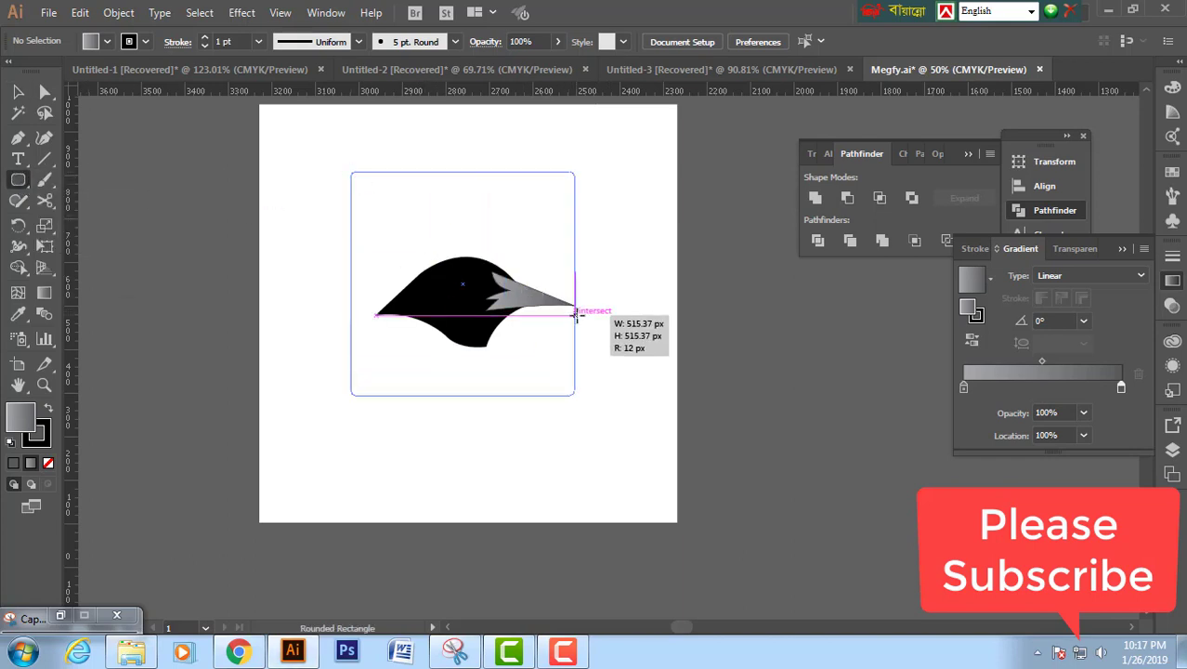
{"action": "left_click", "coordinate": [18, 92]}
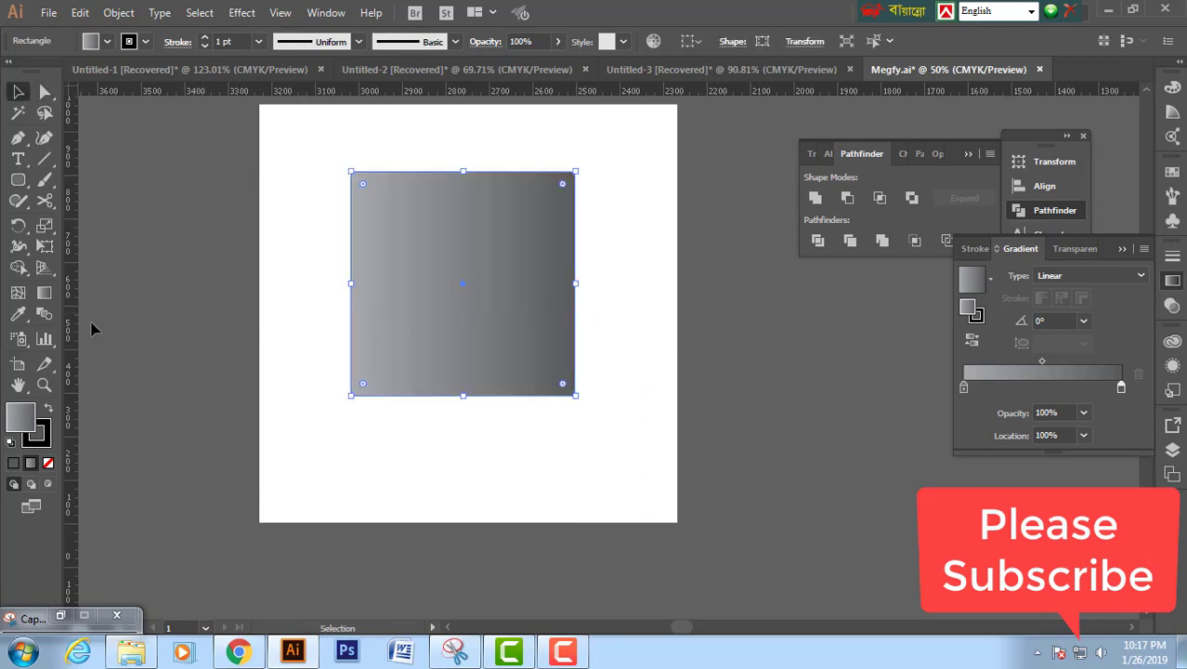
{"action": "left_click", "coordinate": [50, 408]}
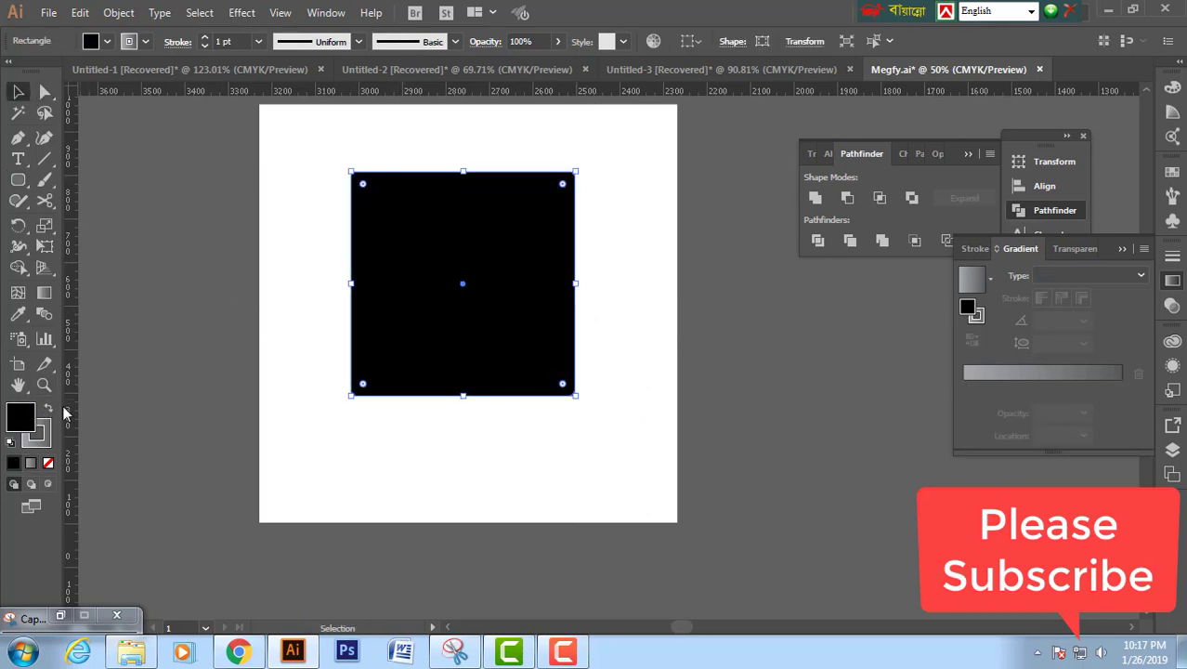
{"action": "left_click", "coordinate": [49, 464]}
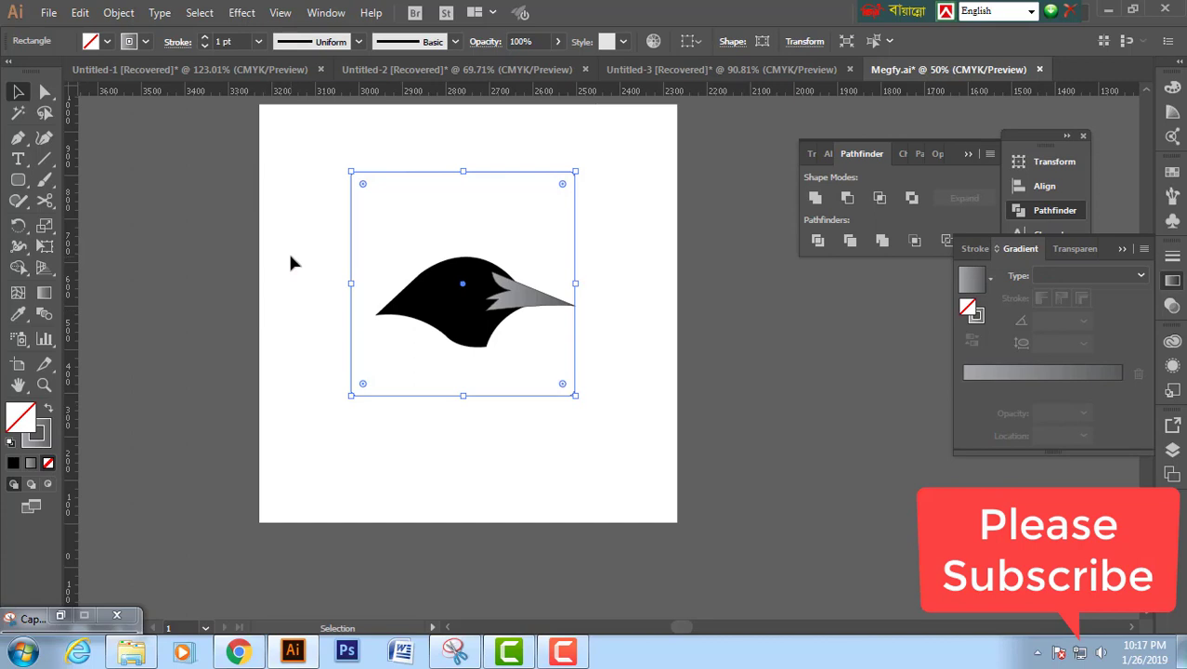
{"action": "left_click", "coordinate": [290, 261]}
{"action": "left_click", "coordinate": [351, 220]}
{"action": "key", "text": "Delete"}
- Bring the grey beak in front of the black head
{"action": "left_click_drag", "start_coordinate": [331, 183], "coordinate": [580, 364]}
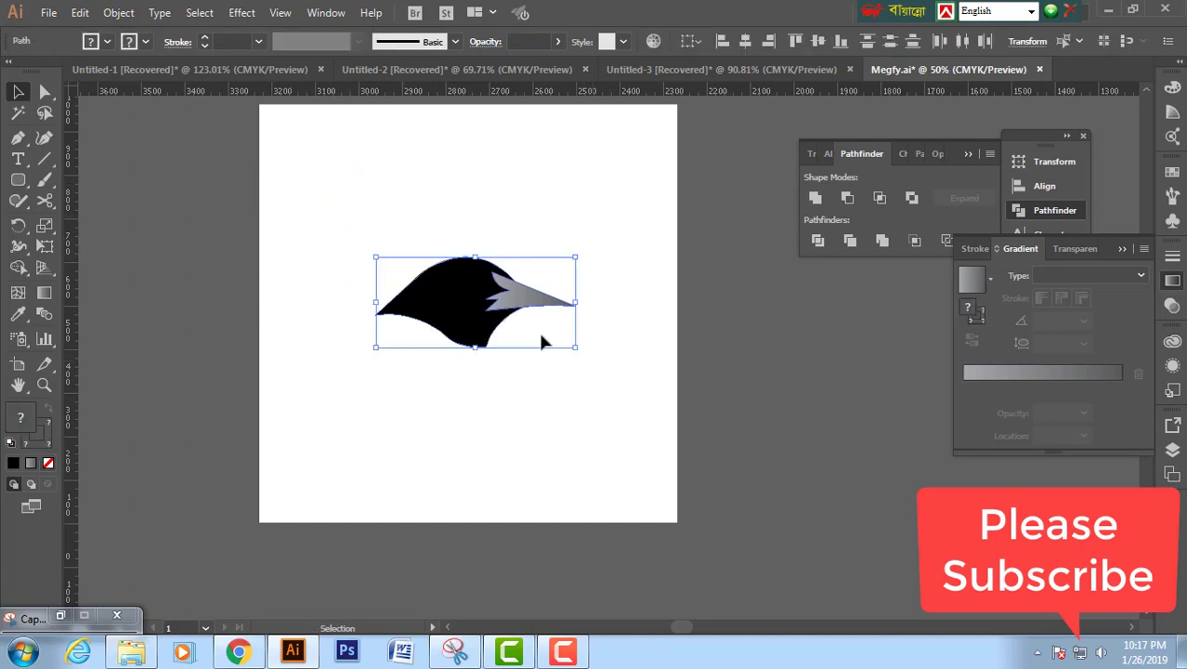
{"action": "right_click", "coordinate": [477, 287]}
{"action": "mouse_move", "coordinate": [527, 545]}
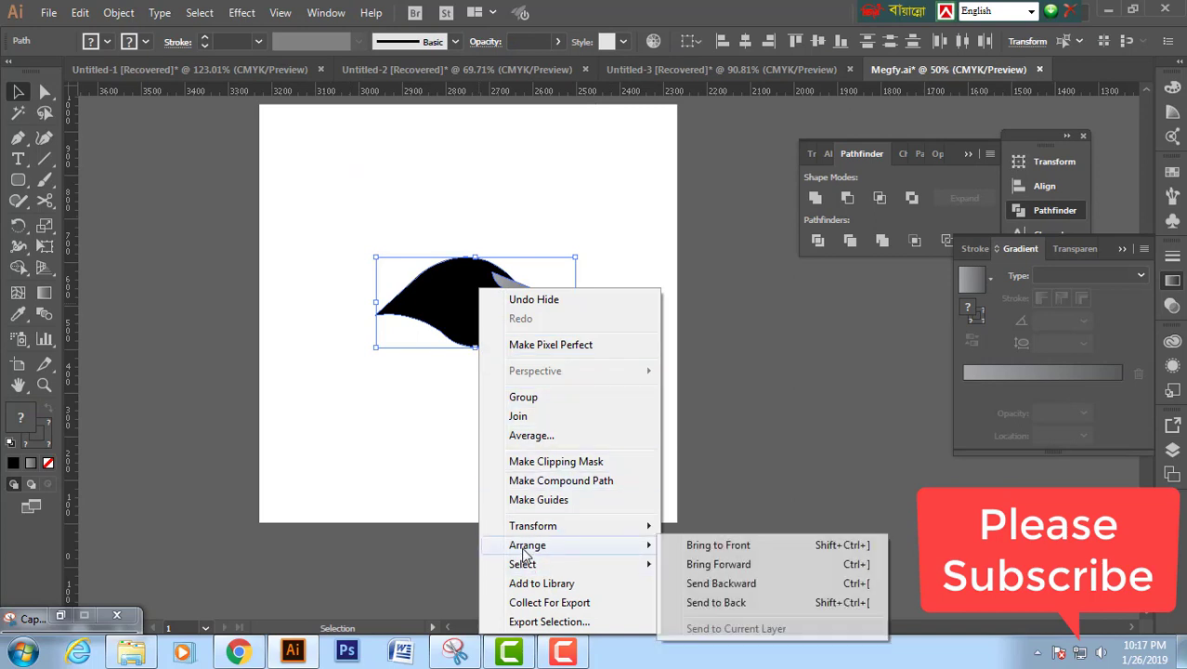
{"action": "left_click", "coordinate": [711, 548]}
{"action": "left_click", "coordinate": [611, 243]}
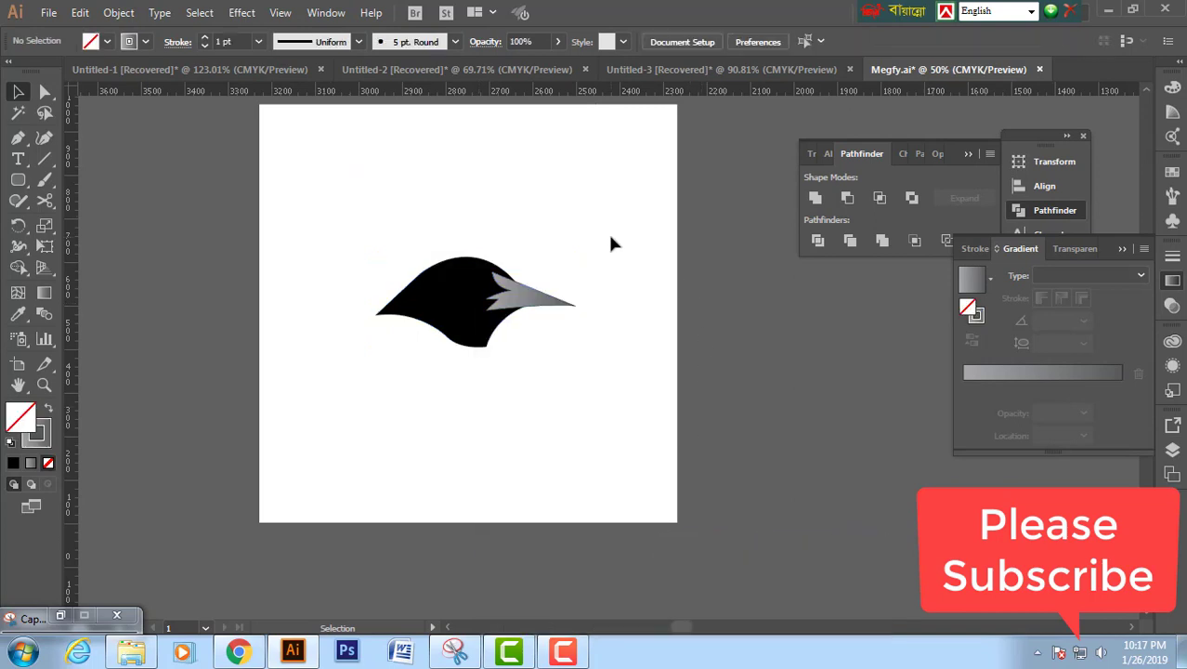
- Move the square frame right and nudge it down to centre it around the bird
{"action": "key", "text": "ctrl+a"}
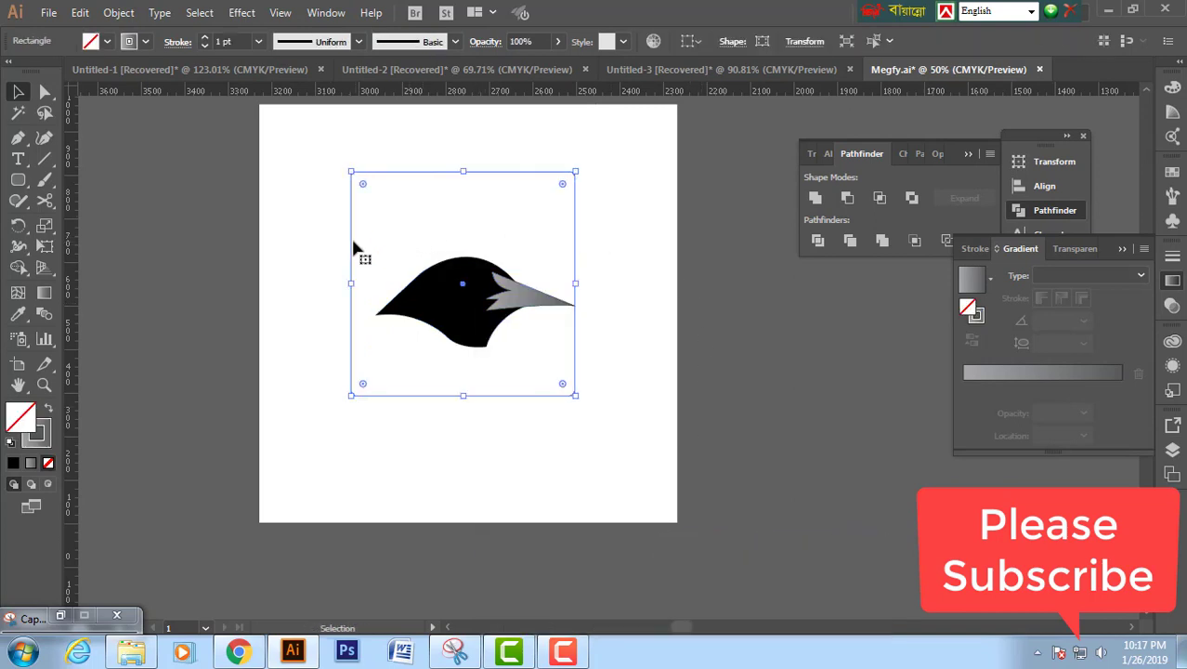
{"action": "left_click_drag", "start_coordinate": [353, 246], "coordinate": [376, 247]}
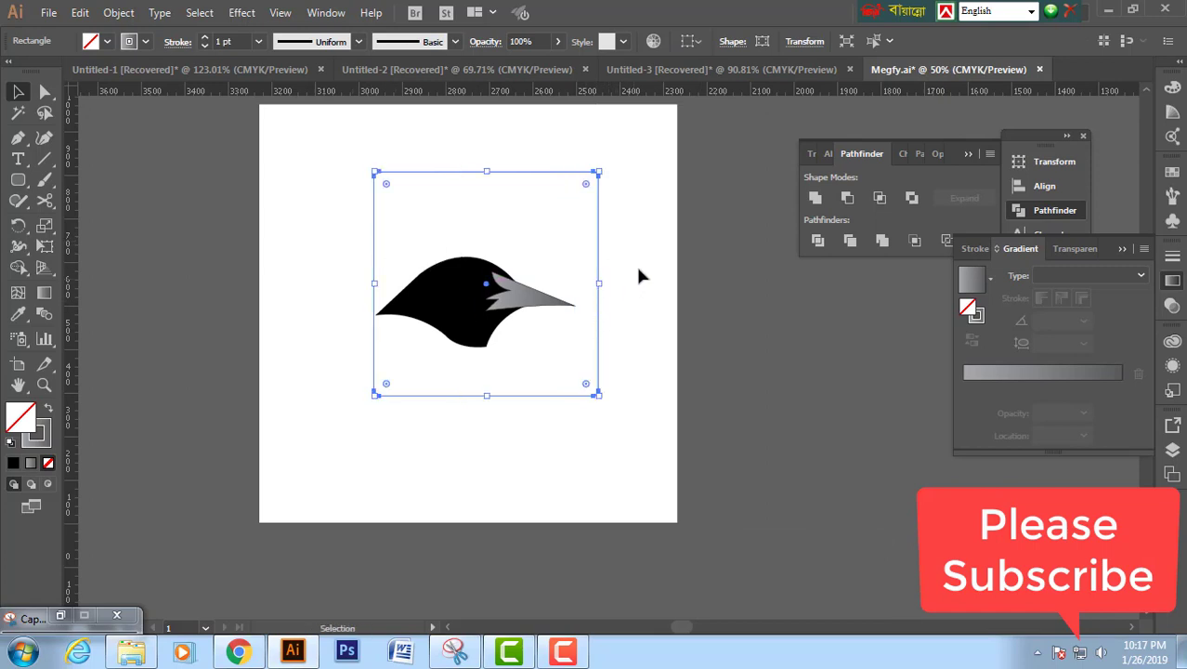
{"action": "key", "text": "Down"}
{"action": "key", "text": "Down"}
{"action": "key", "text": "Down"}
{"action": "key", "text": "Down"}
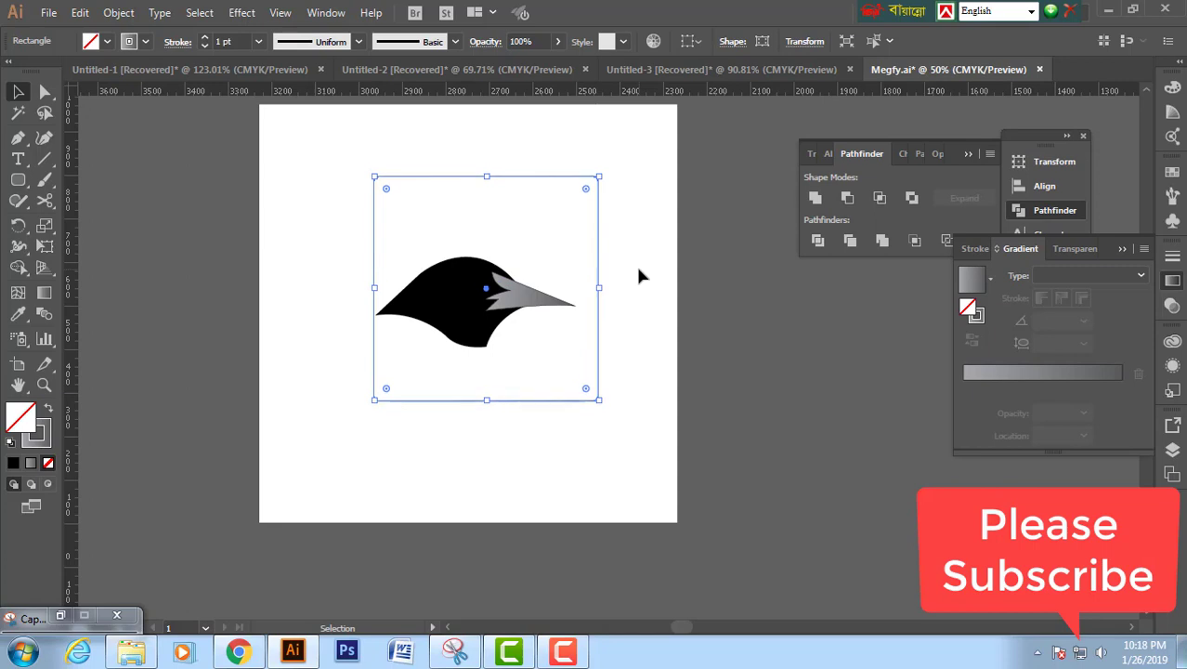
{"action": "key", "text": "Down"}
{"action": "key", "text": "Down"}
{"action": "key", "text": "Down"}
{"action": "key", "text": "Down"}
{"action": "key", "text": "Down"}
{"action": "key", "text": "Down"}
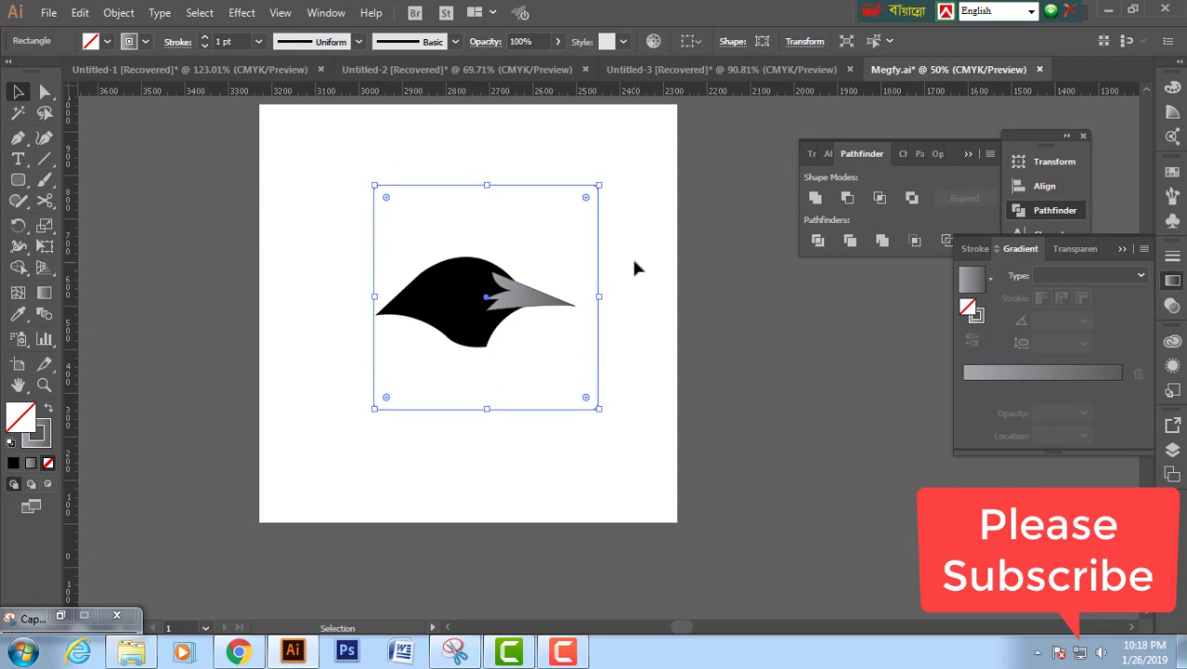
- Draw a curved neck line from the head's underside down below the square frame
{"action": "left_click", "coordinate": [633, 262]}
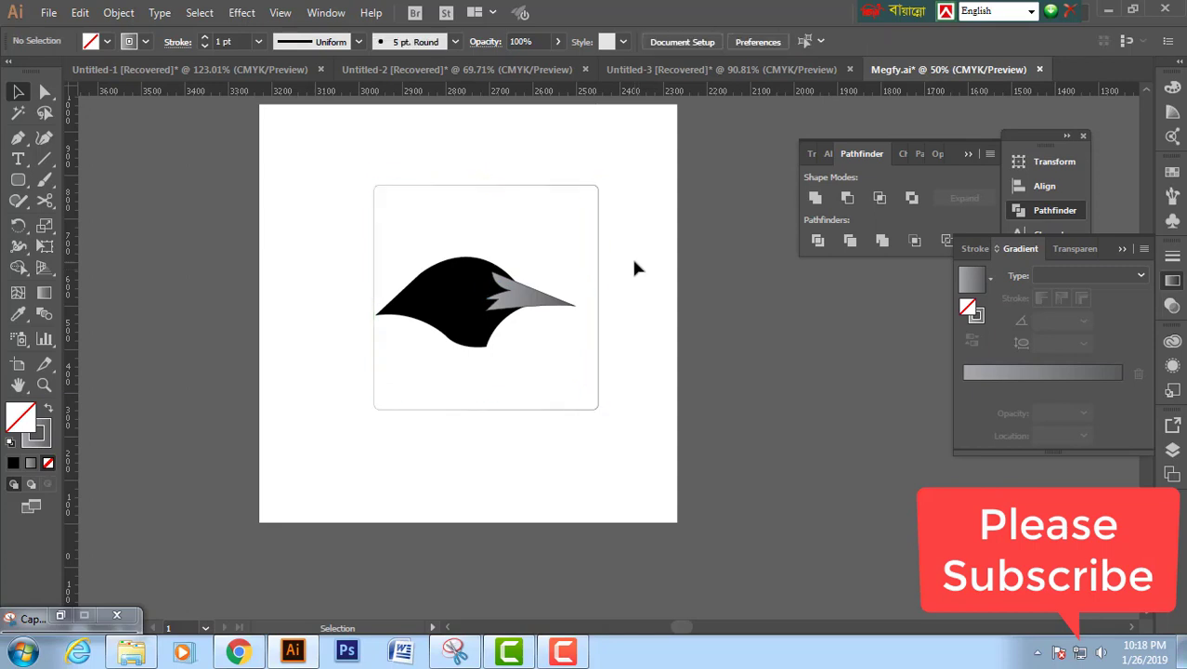
{"action": "left_click", "coordinate": [18, 139]}
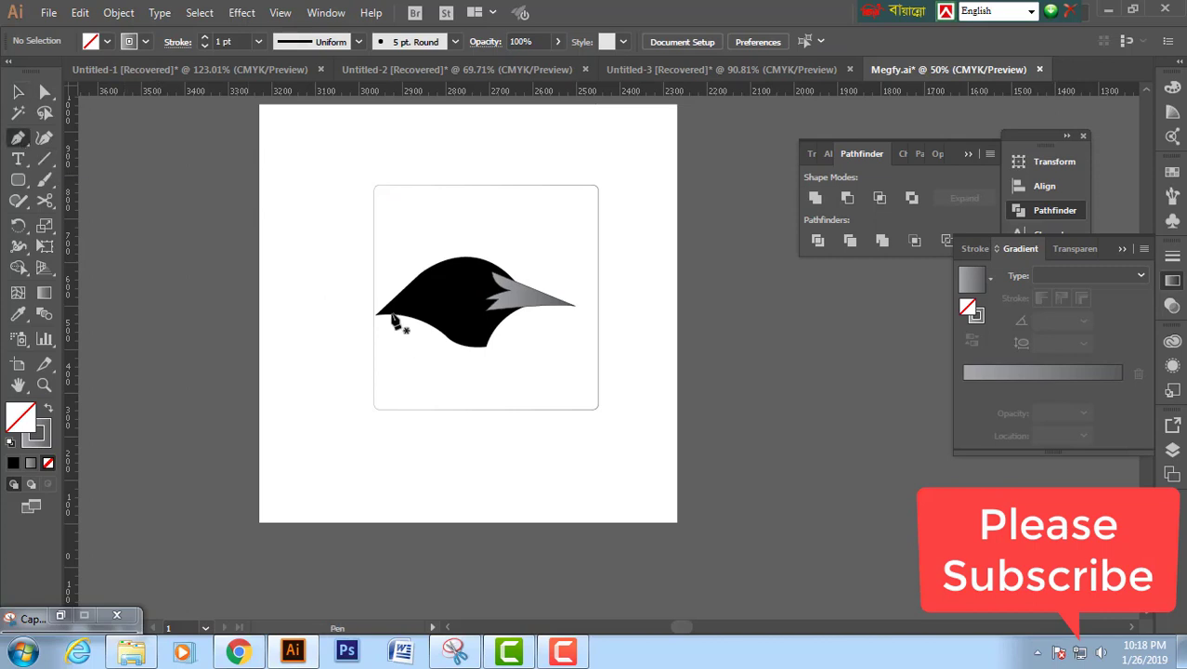
{"action": "left_click", "coordinate": [484, 346]}
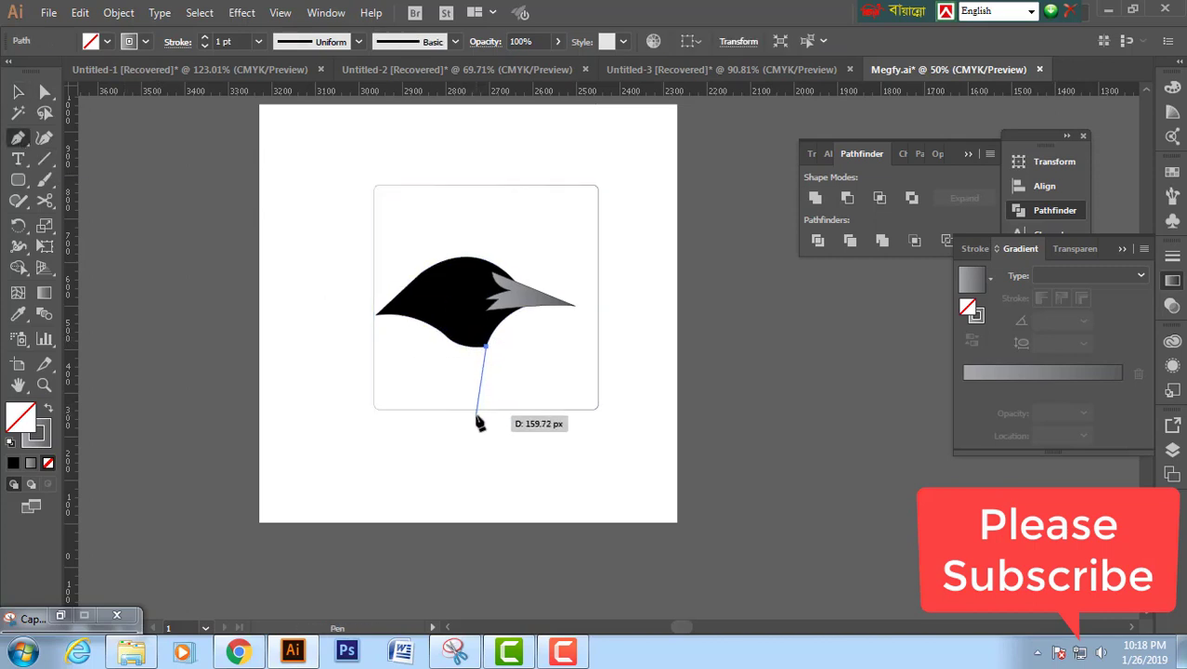
{"action": "left_click_drag", "start_coordinate": [476, 414], "coordinate": [469, 436]}
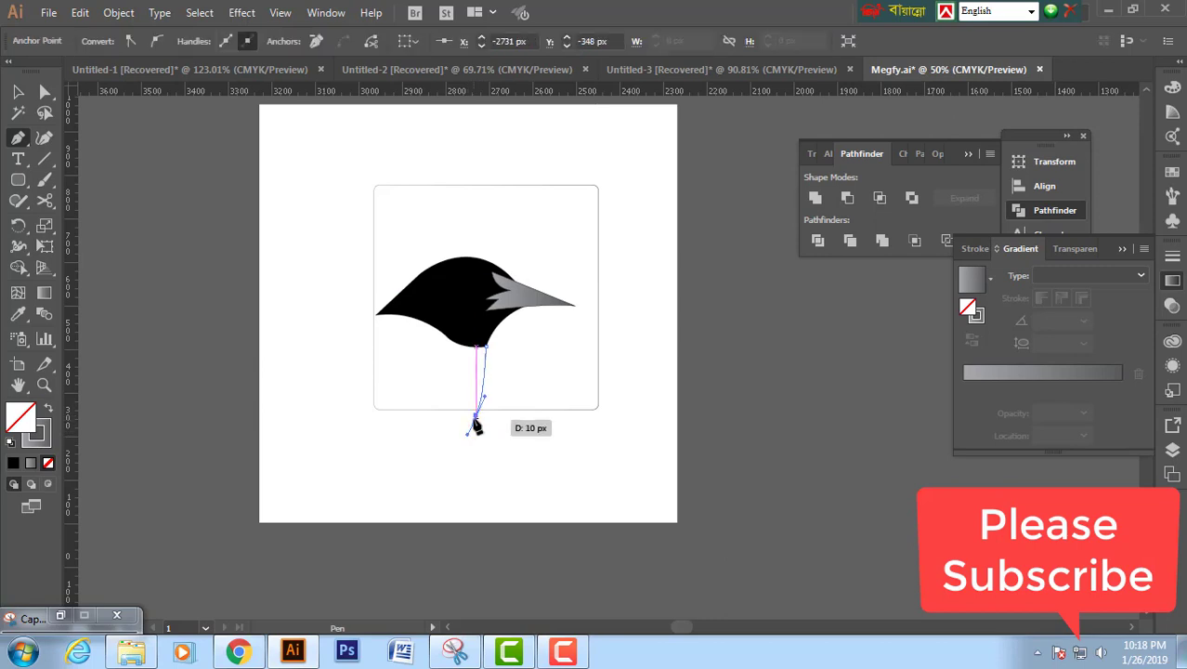
{"action": "left_click", "coordinate": [476, 414]}
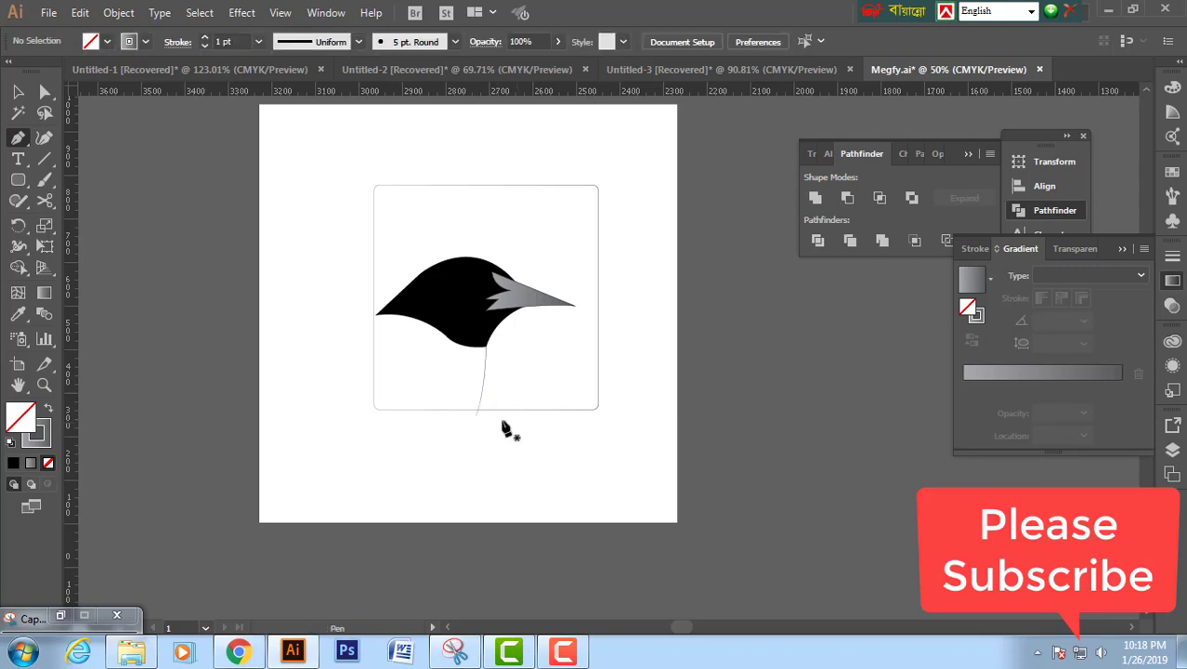
{"action": "left_click", "coordinate": [21, 92]}
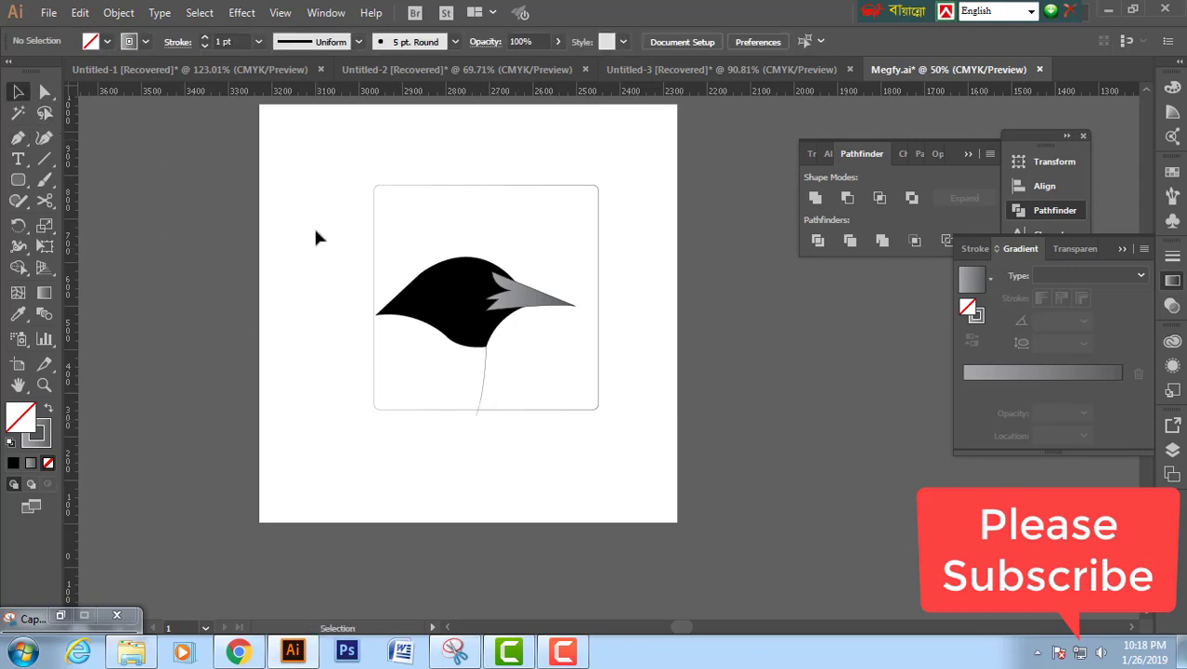
{"action": "mouse_move", "coordinate": [315, 230]}
{"action": "left_mouse_down"}
{"action": "mouse_move", "coordinate": [636, 407]}
{"action": "mouse_move", "coordinate": [624, 411]}
{"action": "left_mouse_up"}
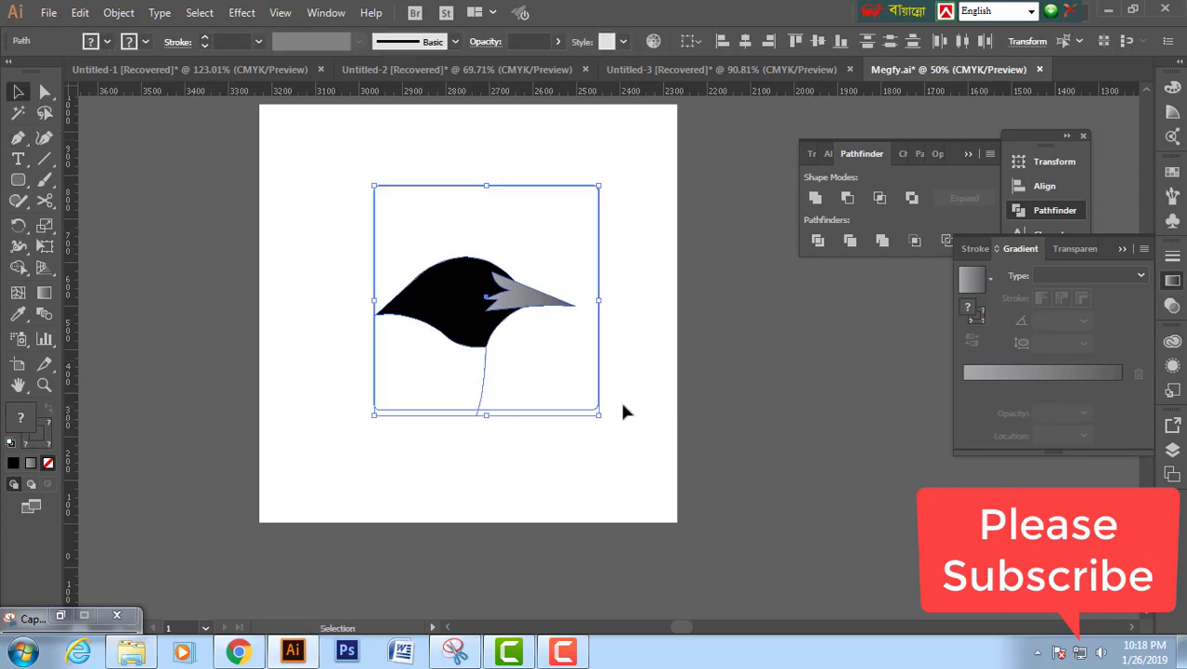
{"action": "left_click", "coordinate": [18, 268]}
- Zoom in and drag the frame's left edge onto the head's left tip
{"action": "left_click", "coordinate": [21, 93]}
{"action": "left_click", "coordinate": [343, 184]}
{"action": "key", "text": "z"}
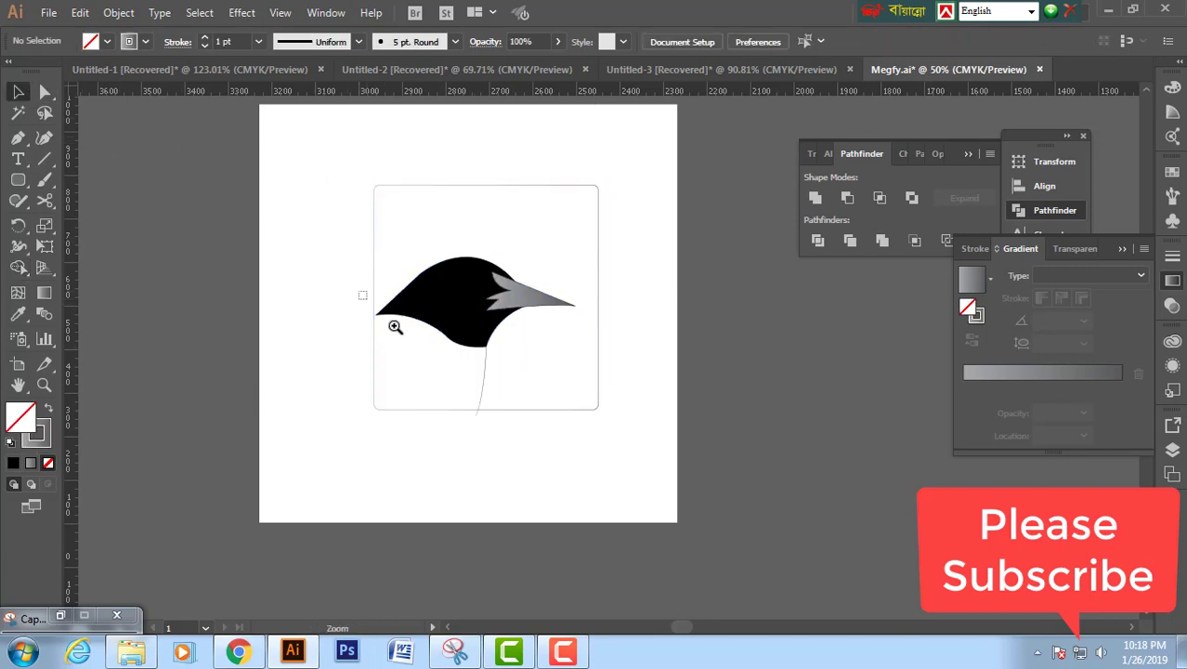
{"action": "left_click_drag", "start_coordinate": [392, 323], "coordinate": [416, 345]}
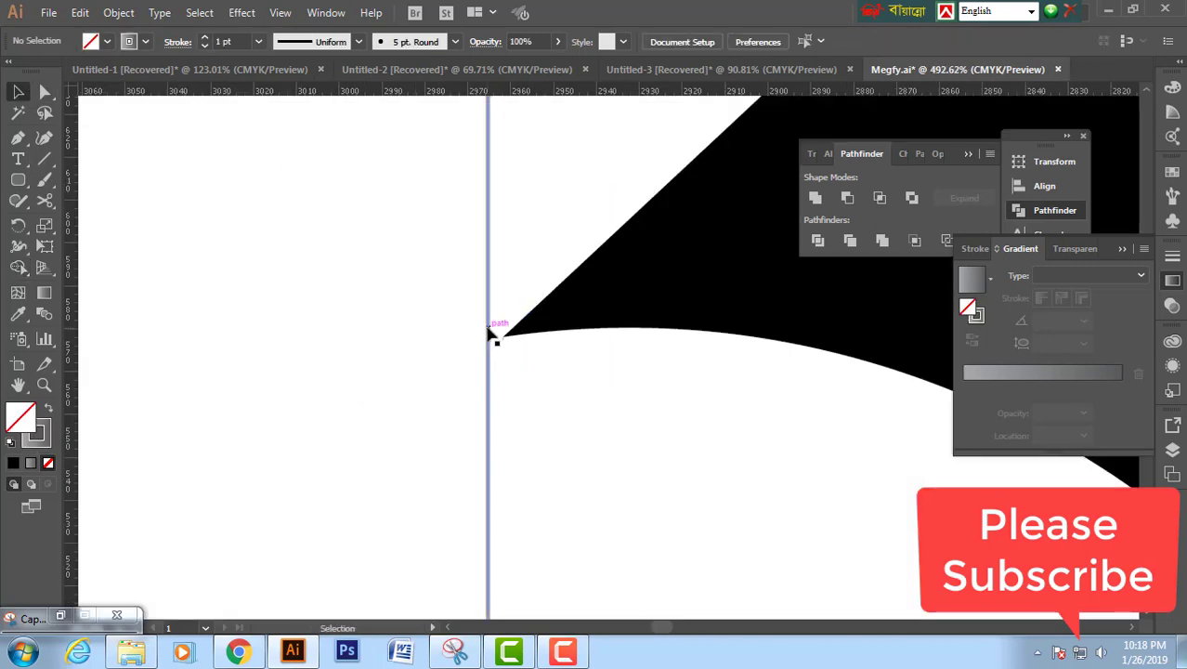
{"action": "left_click_drag", "start_coordinate": [492, 334], "coordinate": [503, 333]}
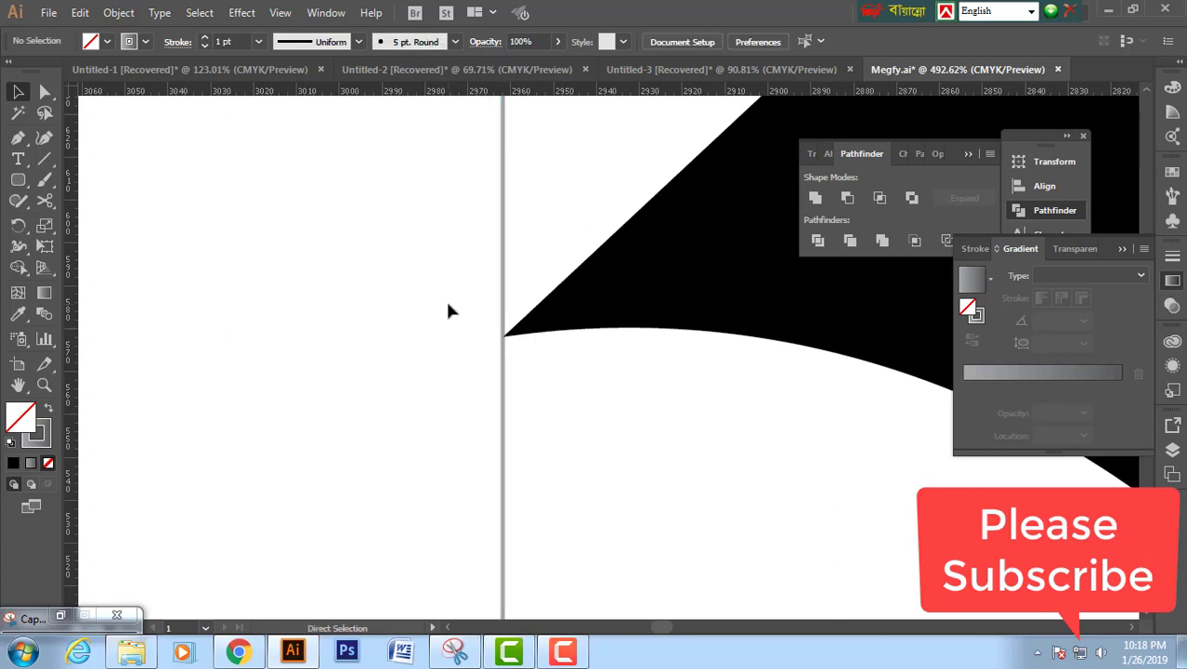
- Zoom out, check the artwork in Outline view, and select all pieces
{"action": "key", "text": "ctrl+1"}
{"action": "key", "text": "ctrl+minus"}
{"action": "key", "text": "ctrl+minus"}
{"action": "key", "text": "ctrl+minus"}
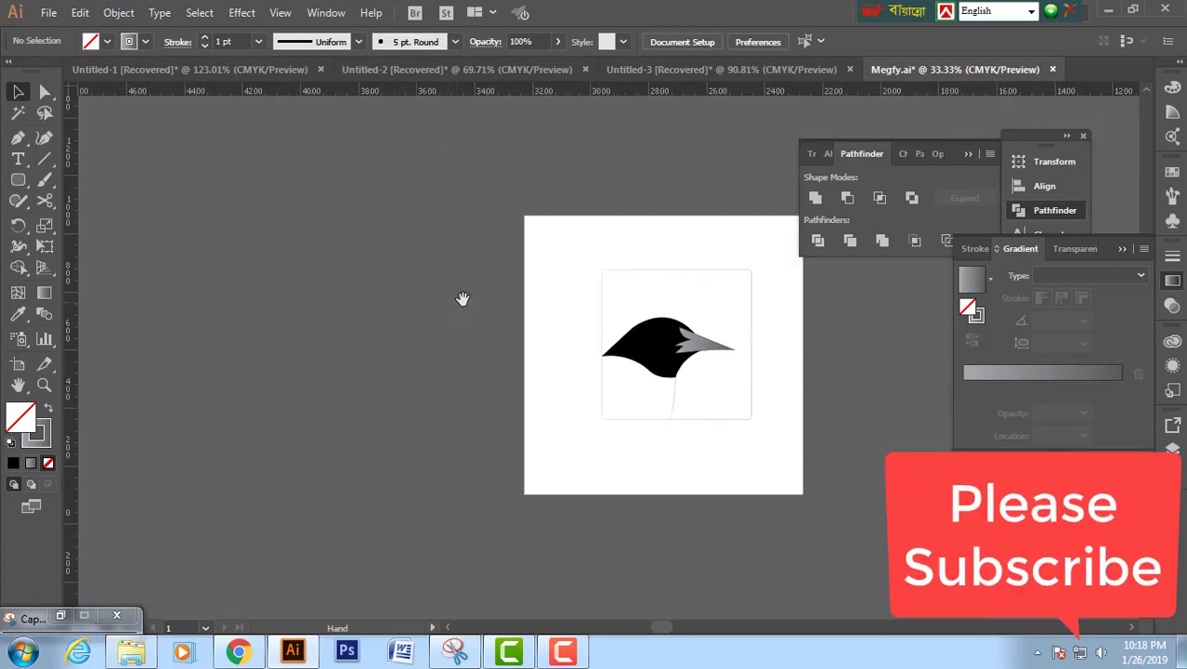
{"action": "scroll", "coordinate": [462, 294], "scroll_direction": "right", "scroll_amount": 1}
{"action": "scroll", "coordinate": [445, 279], "scroll_direction": "right", "scroll_amount": 2}
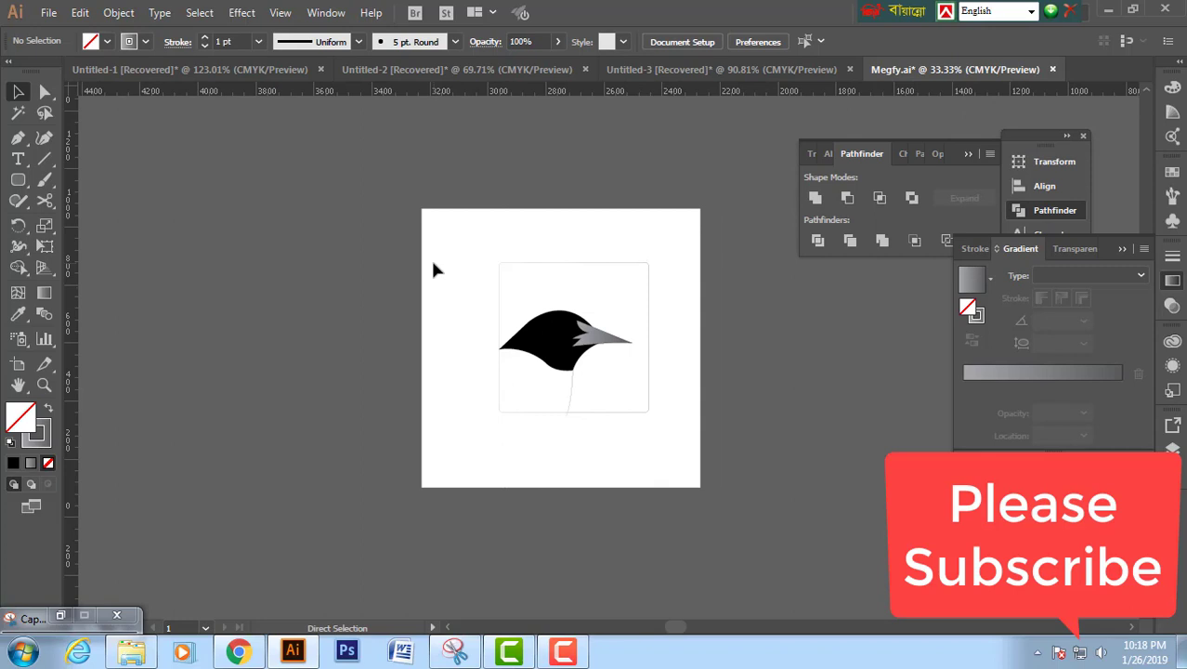
{"action": "key", "text": "ctrl+y"}
{"action": "key", "text": "ctrl+y"}
{"action": "left_click_drag", "start_coordinate": [434, 249], "coordinate": [725, 437]}
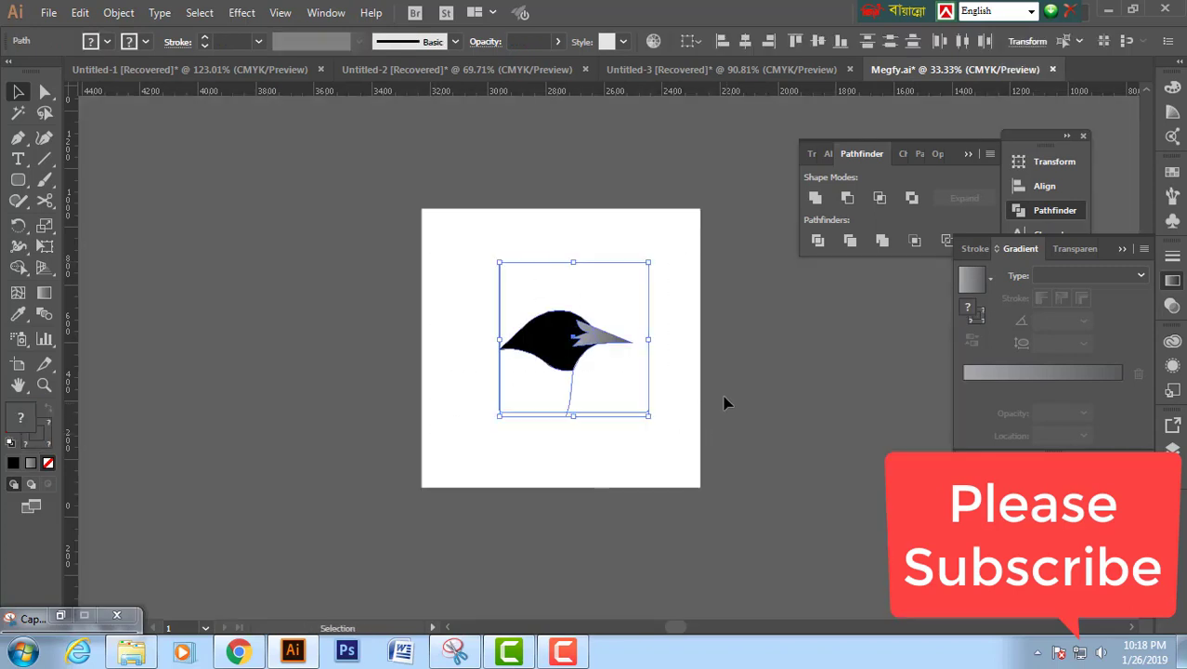
- Delete the frame regions left of the neck line with the Shape Builder
{"action": "left_click", "coordinate": [18, 267]}
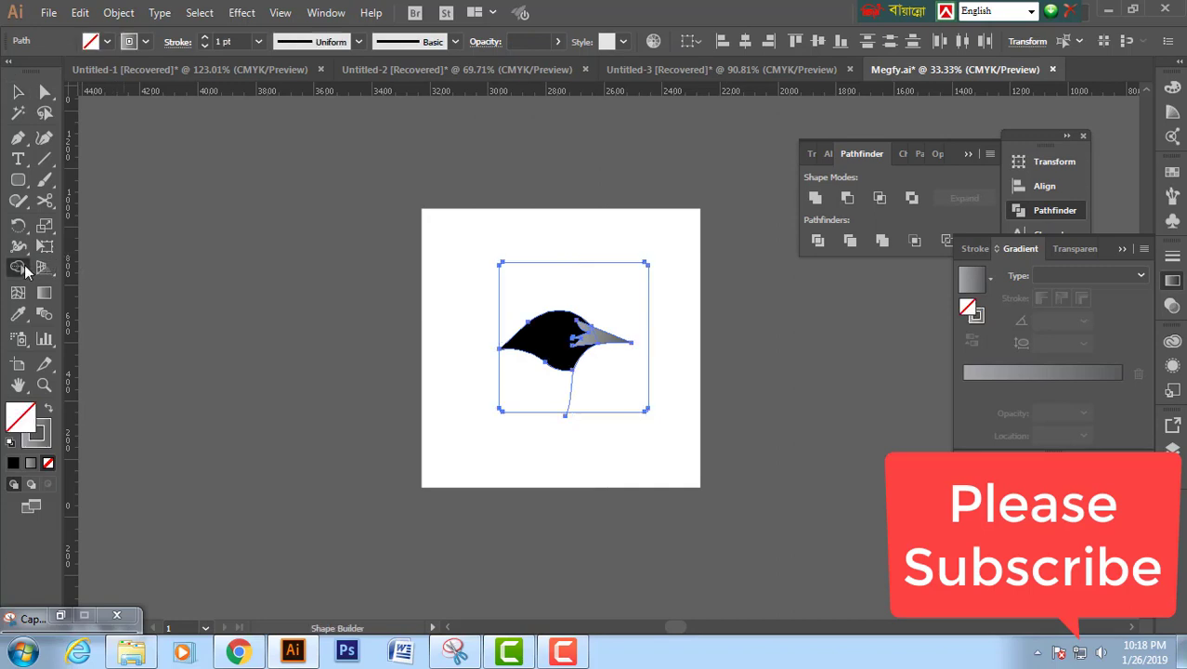
{"action": "left_click_drag", "start_coordinate": [520, 394], "coordinate": [503, 444]}
{"action": "left_click_drag", "start_coordinate": [529, 397], "coordinate": [469, 456]}
{"action": "left_click_drag", "start_coordinate": [442, 316], "coordinate": [762, 480]}
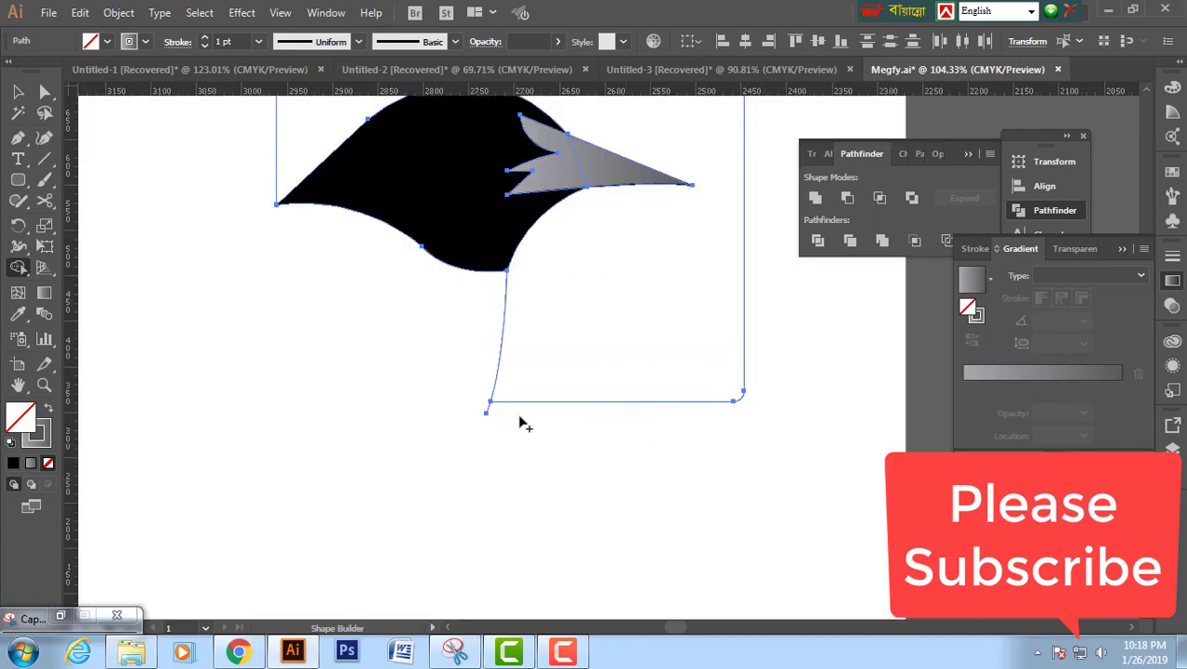
{"action": "left_click_drag", "start_coordinate": [475, 408], "coordinate": [522, 437]}
{"action": "key", "text": "ctrl+minus"}
{"action": "key", "text": "ctrl+minus"}
{"action": "key", "text": "ctrl+minus"}
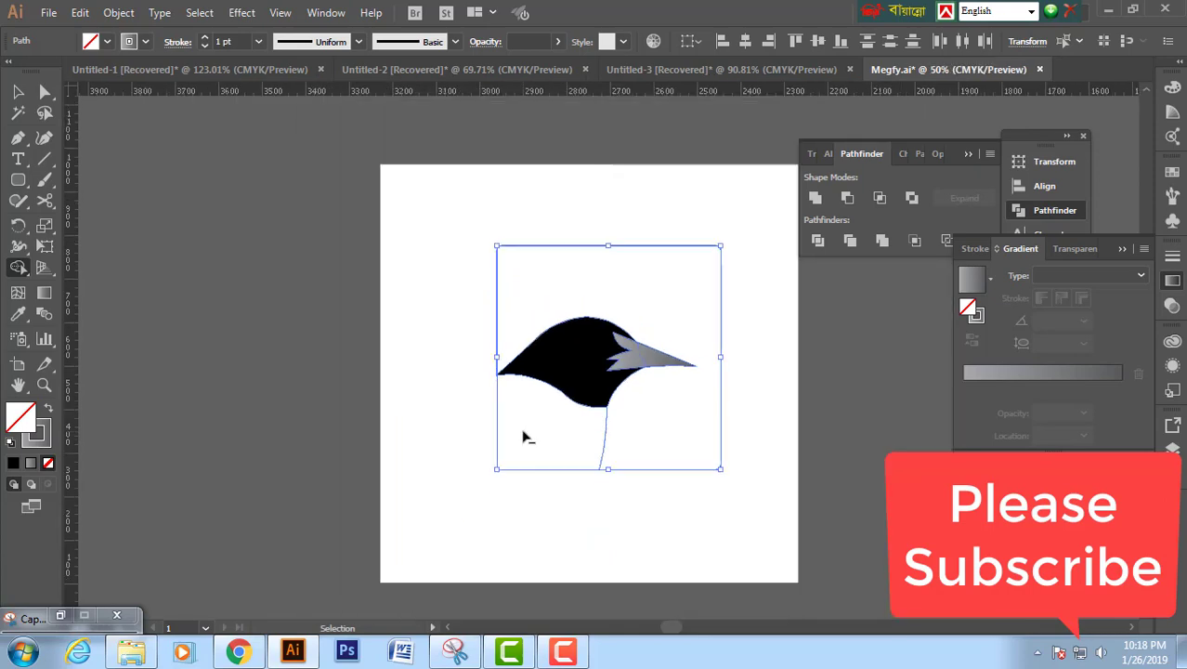
- Fill the remaining square background with orange (C=0 M=50 Y=100 K=0)
{"action": "left_click", "coordinate": [17, 91]}
{"action": "left_click", "coordinate": [459, 206]}
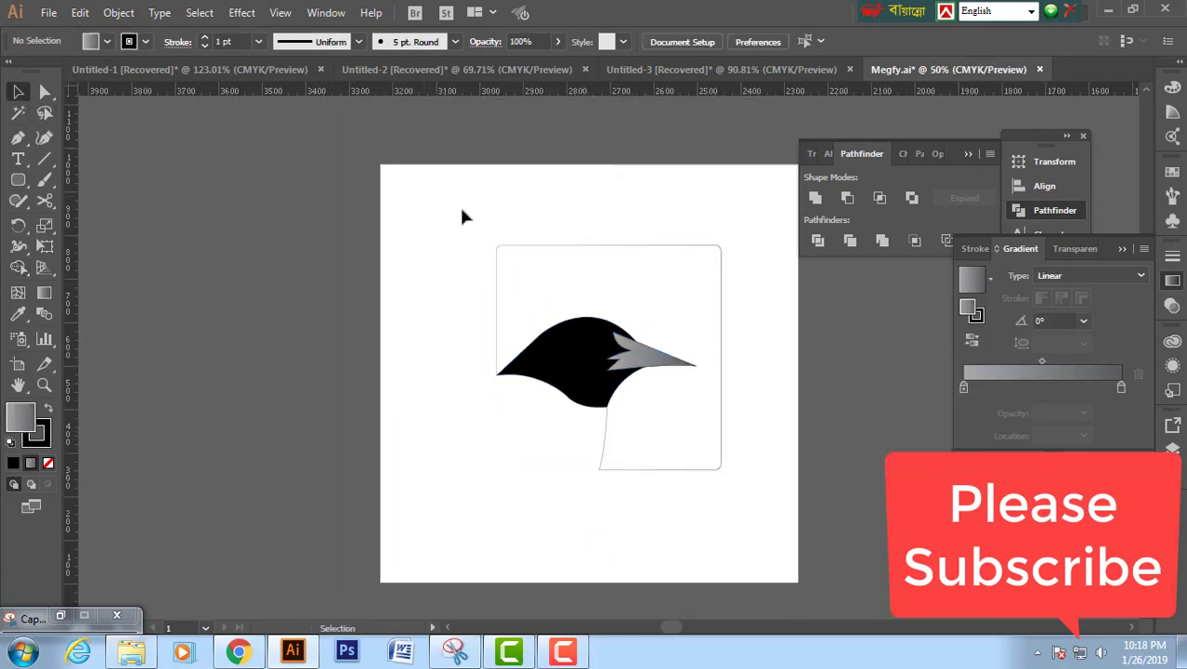
{"action": "left_click", "coordinate": [548, 247]}
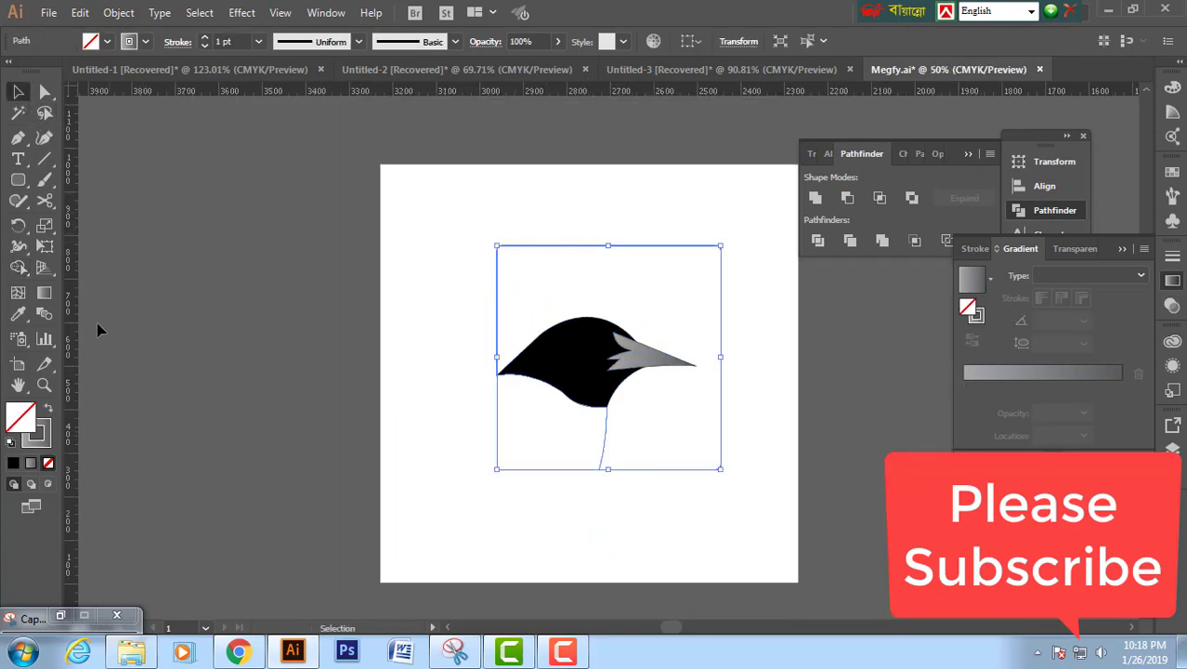
{"action": "left_click", "coordinate": [48, 410]}
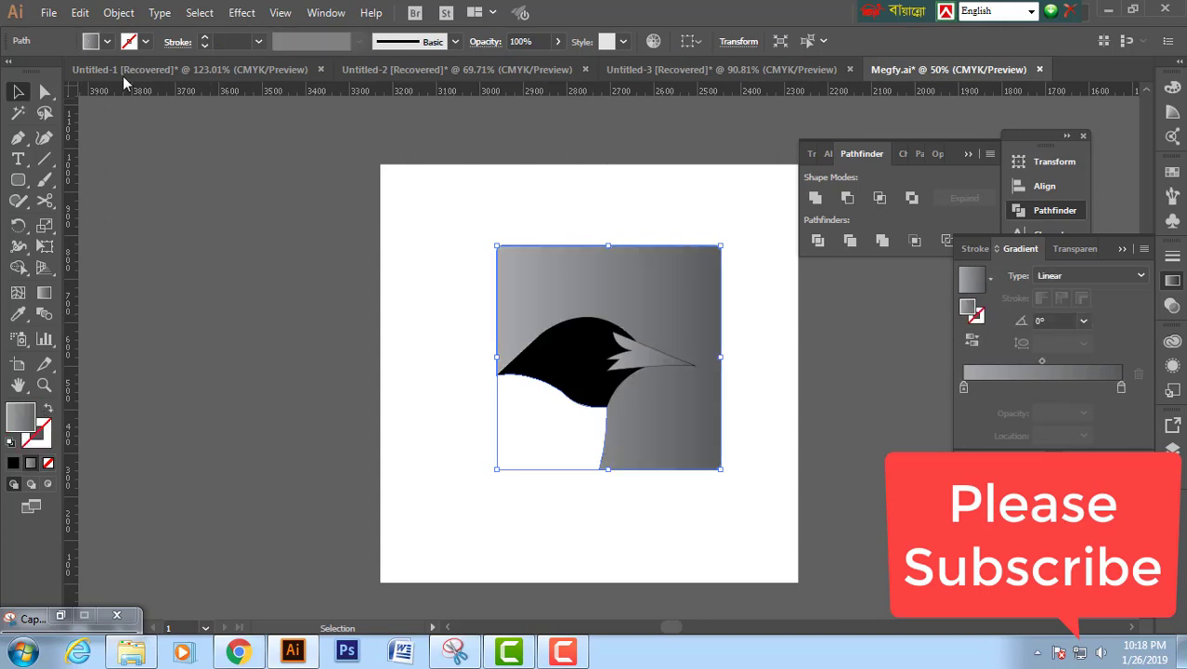
{"action": "left_click", "coordinate": [108, 42]}
{"action": "left_click", "coordinate": [170, 71]}
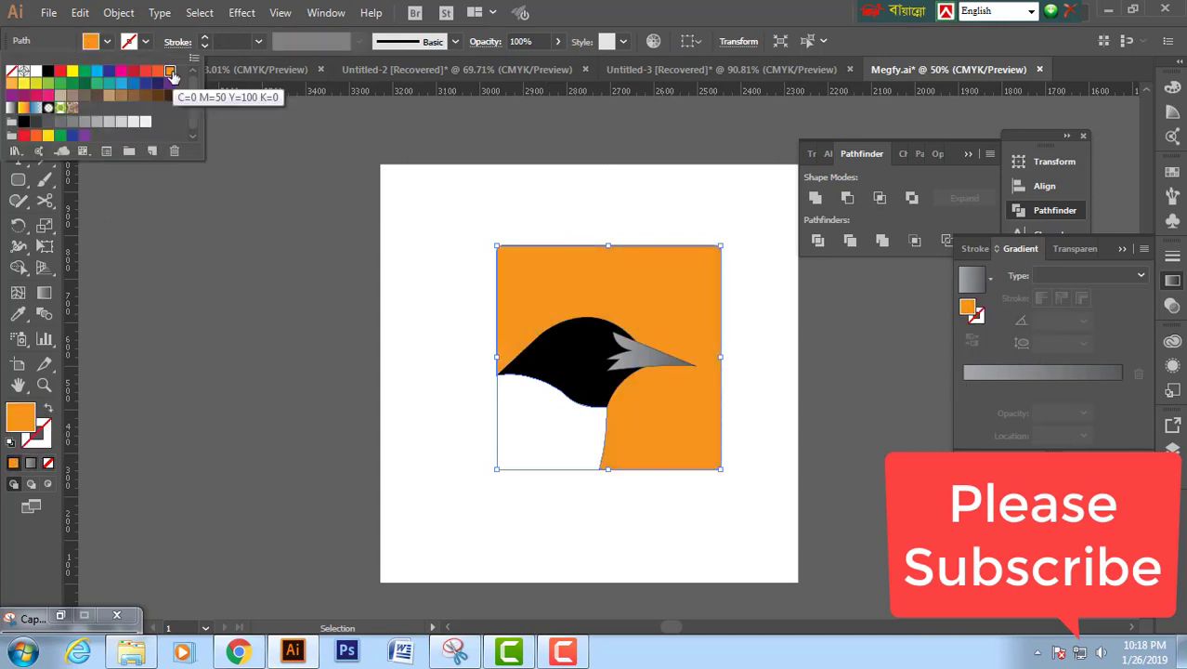
{"action": "left_click", "coordinate": [544, 219]}
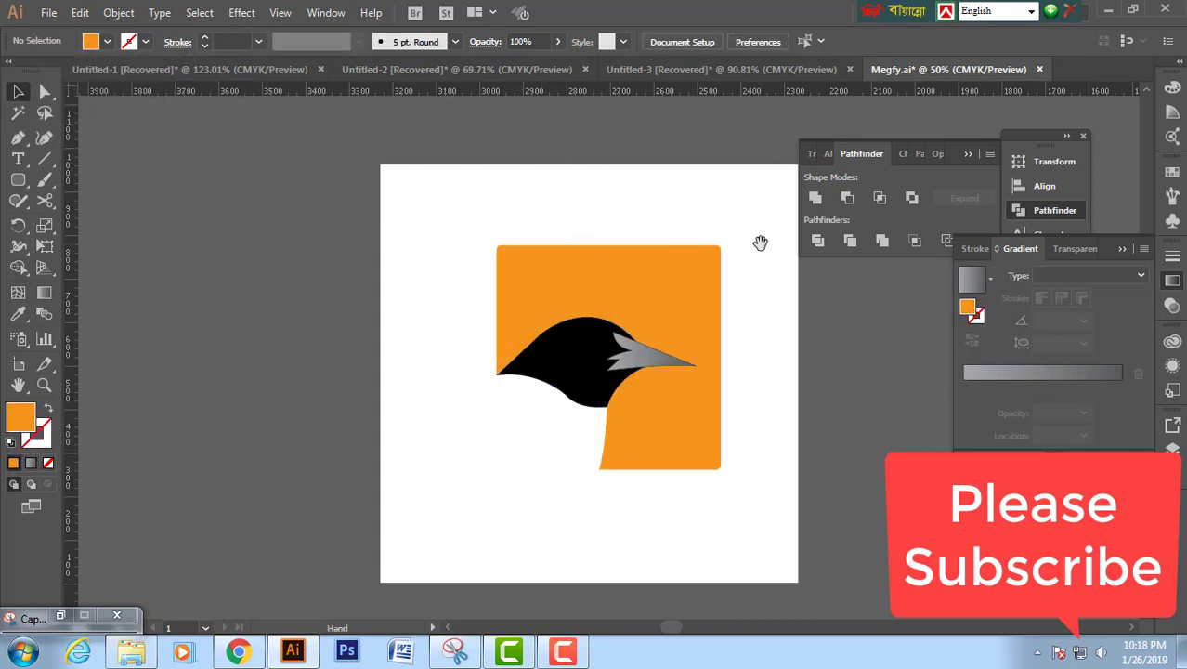
{"action": "left_click_drag", "start_coordinate": [761, 244], "coordinate": [655, 191]}
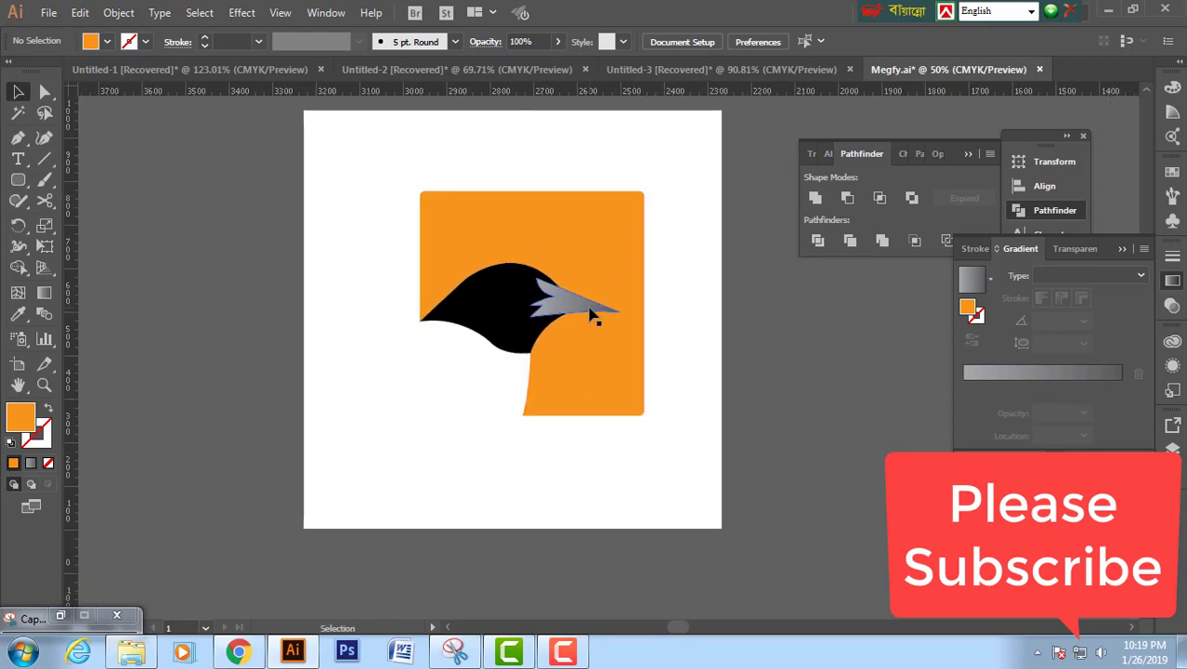
- Remove the outline stroke from the grey beak
{"action": "left_click", "coordinate": [584, 316]}
{"action": "left_click", "coordinate": [44, 443]}
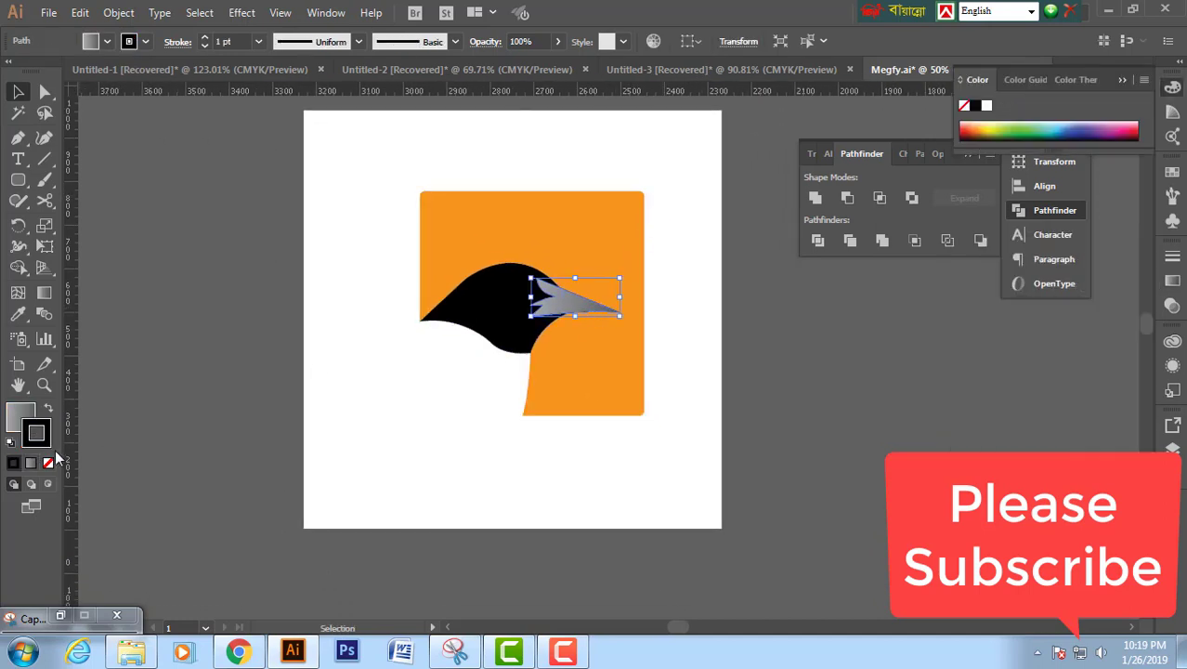
{"action": "left_click", "coordinate": [49, 463]}
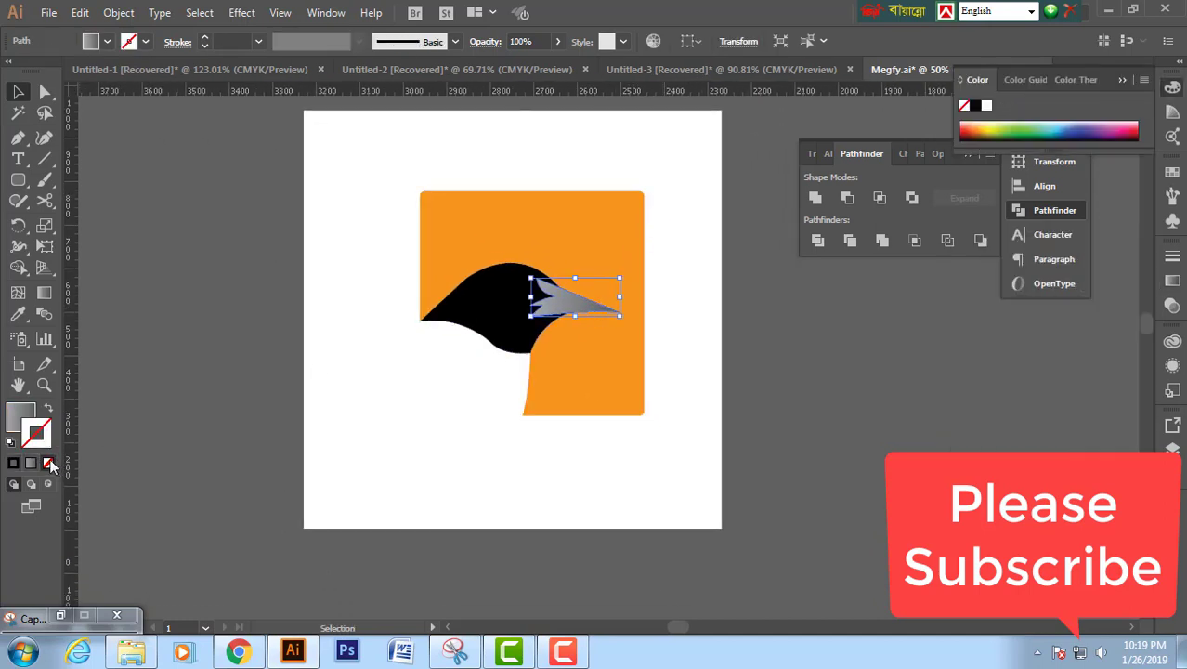
{"action": "left_click", "coordinate": [195, 360]}
- Round the orange background square's corners to about 61.75 px with the live corner widget
{"action": "left_click_drag", "start_coordinate": [680, 253], "coordinate": [645, 260]}
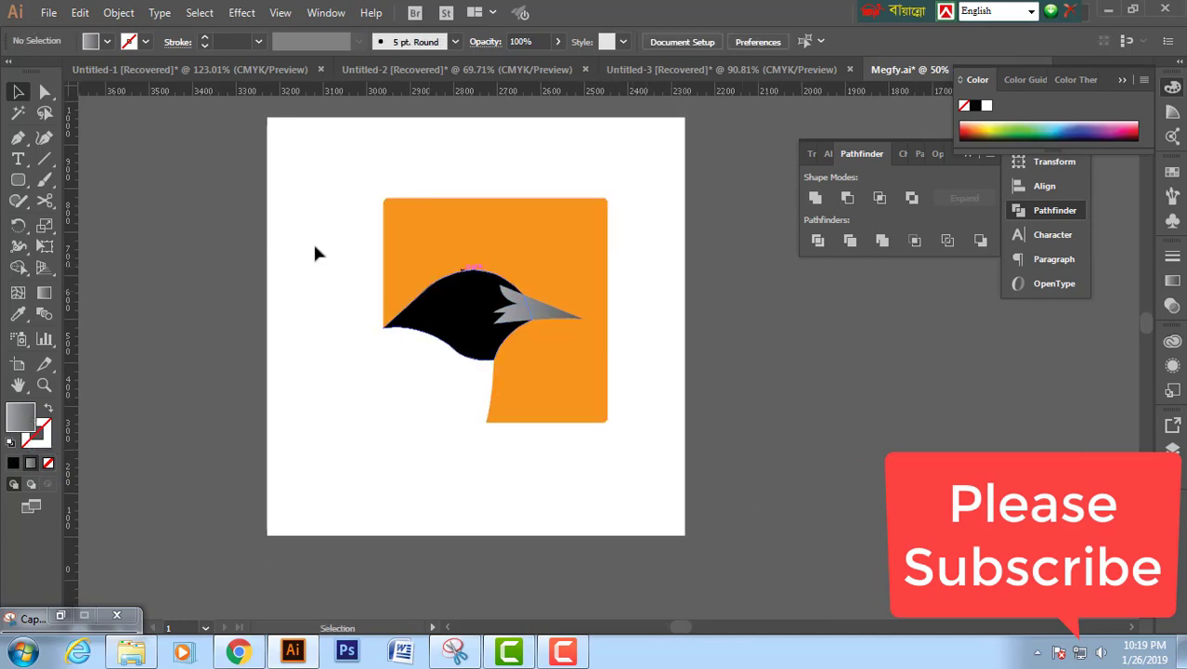
{"action": "left_click", "coordinate": [48, 98]}
{"action": "left_click_drag", "start_coordinate": [345, 174], "coordinate": [630, 236]}
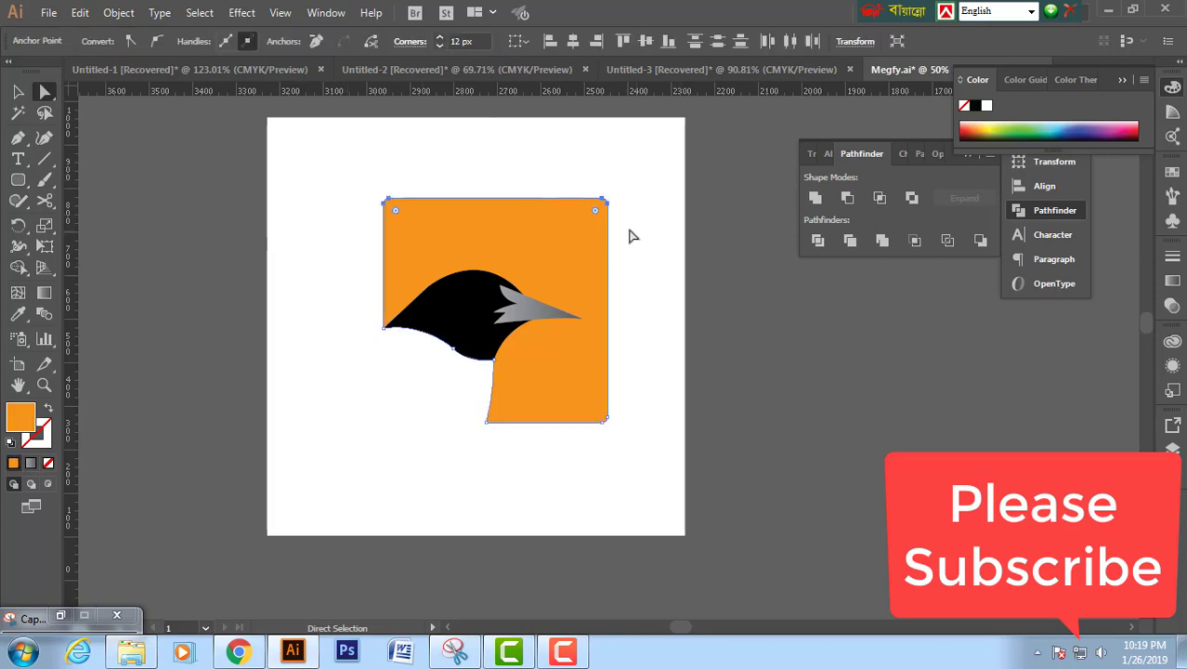
{"action": "left_click_drag", "start_coordinate": [639, 395], "coordinate": [587, 435]}
{"action": "left_click_drag", "start_coordinate": [597, 216], "coordinate": [590, 235]}
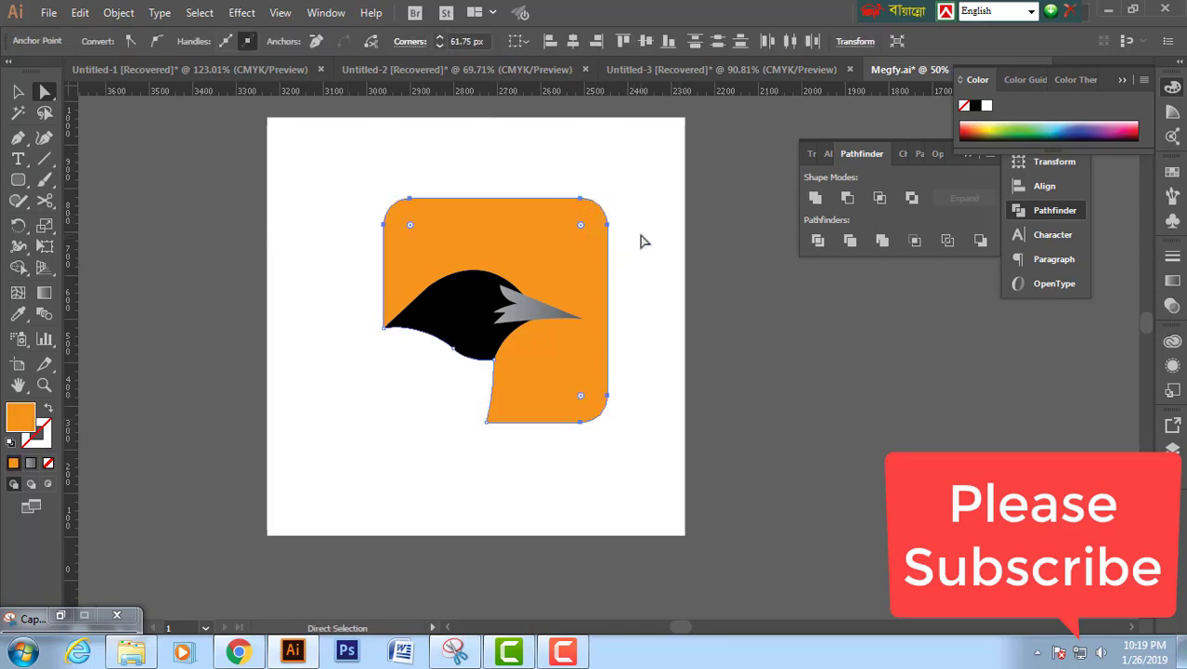
{"action": "left_click", "coordinate": [625, 259]}
{"action": "left_click_drag", "start_coordinate": [17, 179], "coordinate": [62, 220]}
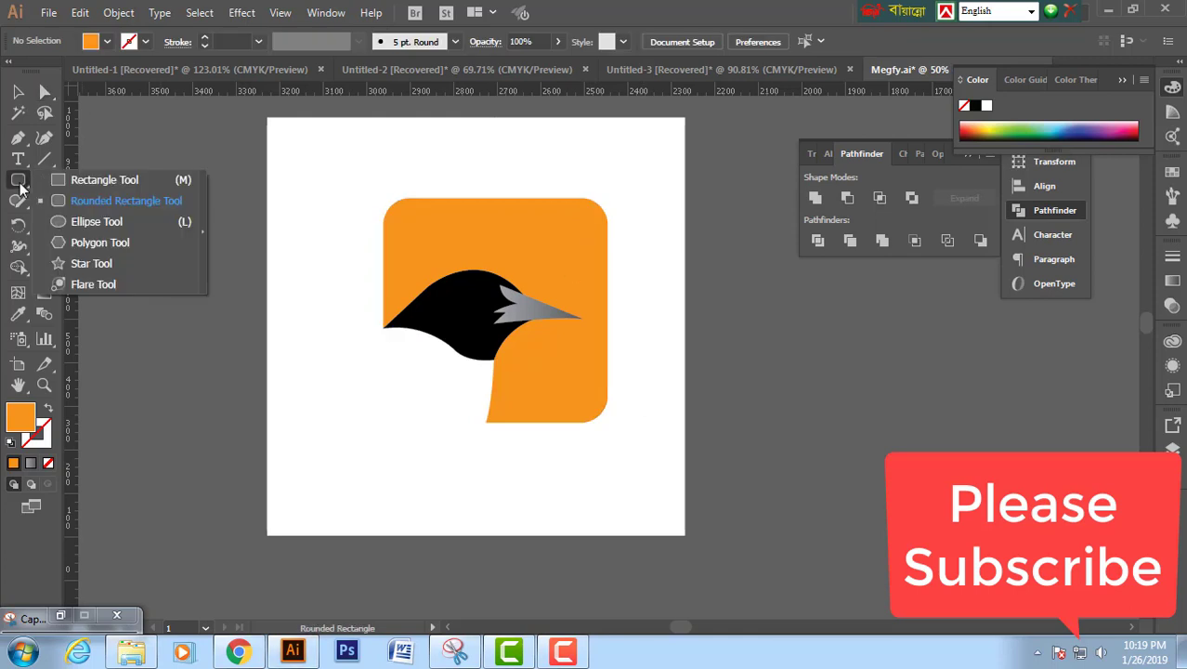
{"action": "left_click", "coordinate": [62, 220]}
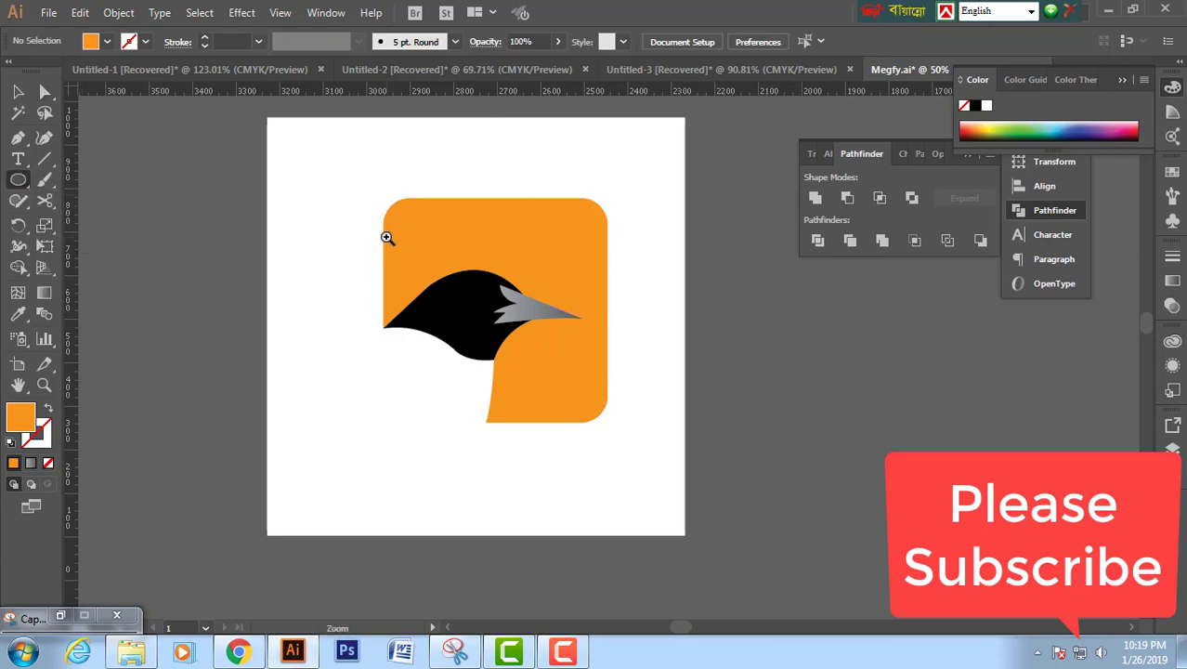
- Zoom in and draw a circle on the bird's head for the eye
{"action": "left_click_drag", "start_coordinate": [387, 239], "coordinate": [616, 369]}
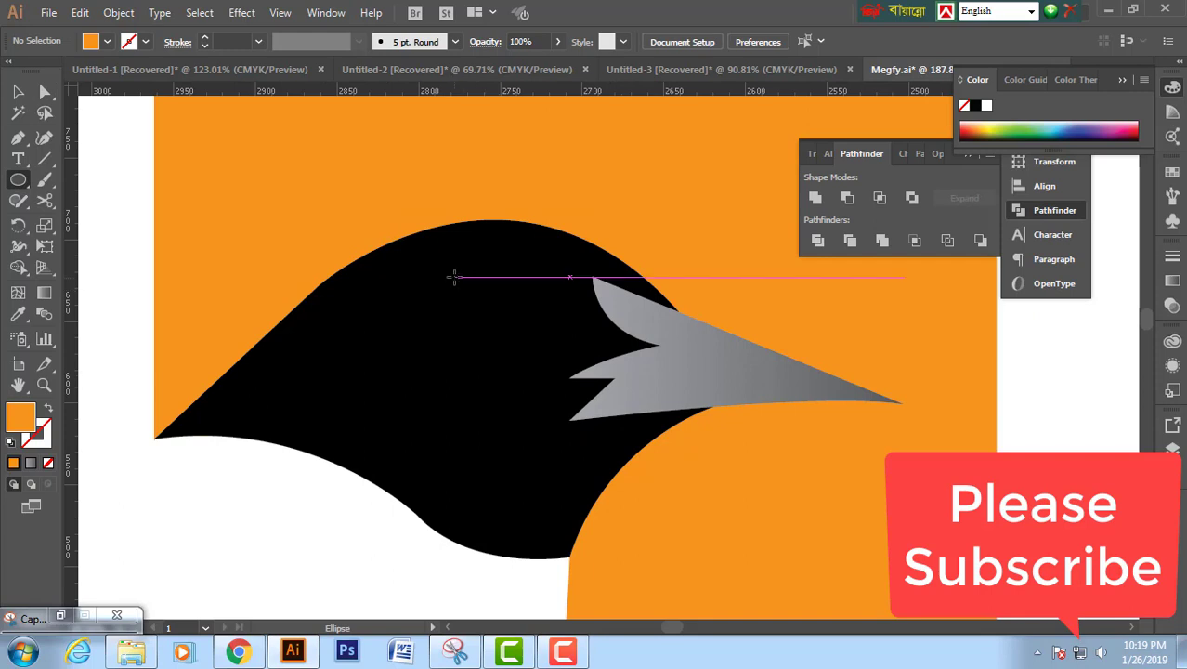
{"action": "left_click_drag", "start_coordinate": [485, 308], "coordinate": [518, 302]}
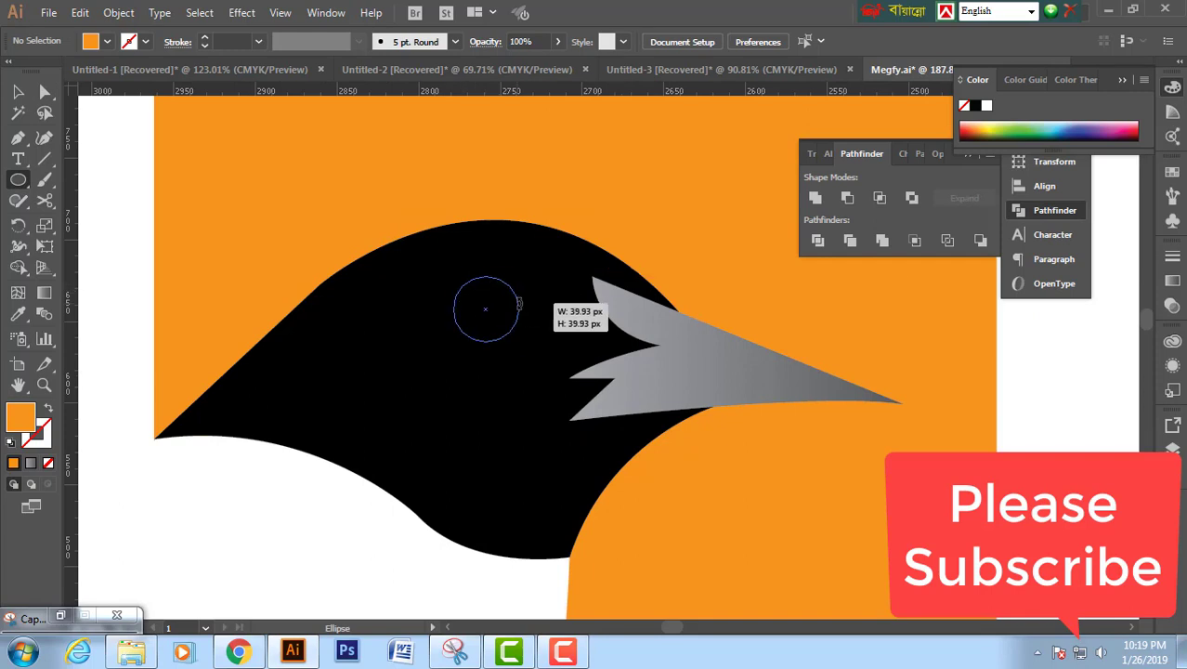
{"action": "left_click", "coordinate": [17, 92]}
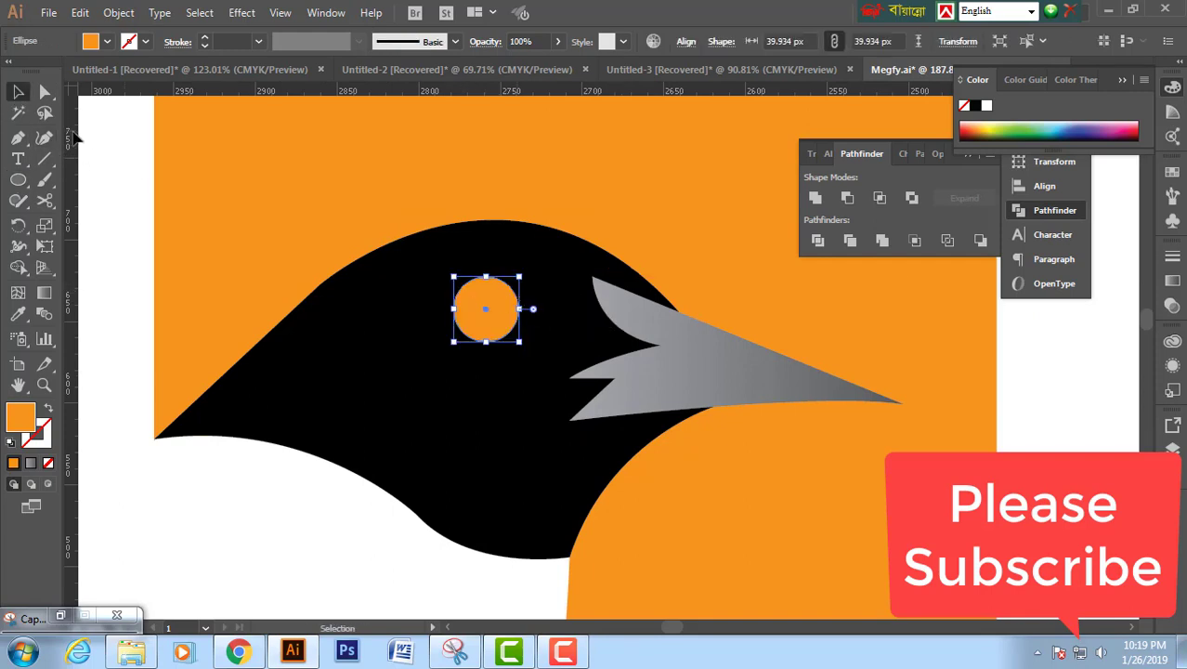
- Paste a copy in front, shrink it to a 22.518 px pupil, and eyedrop the head's black
{"action": "left_click", "coordinate": [83, 13]}
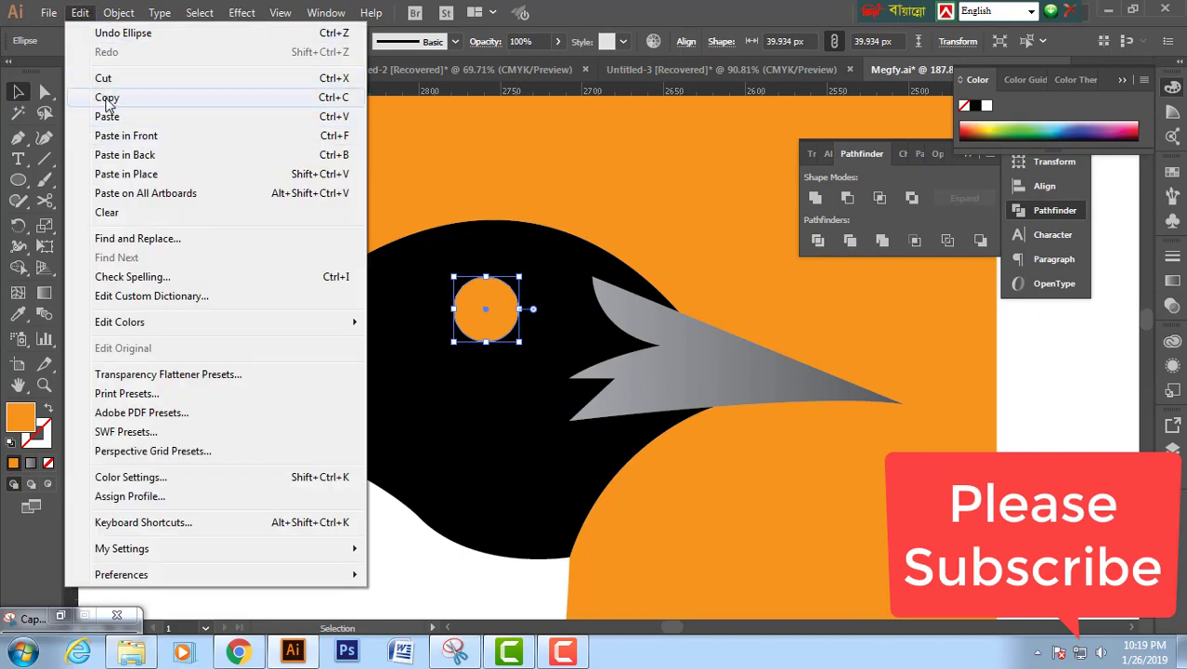
{"action": "left_click", "coordinate": [107, 98]}
{"action": "left_click", "coordinate": [80, 13]}
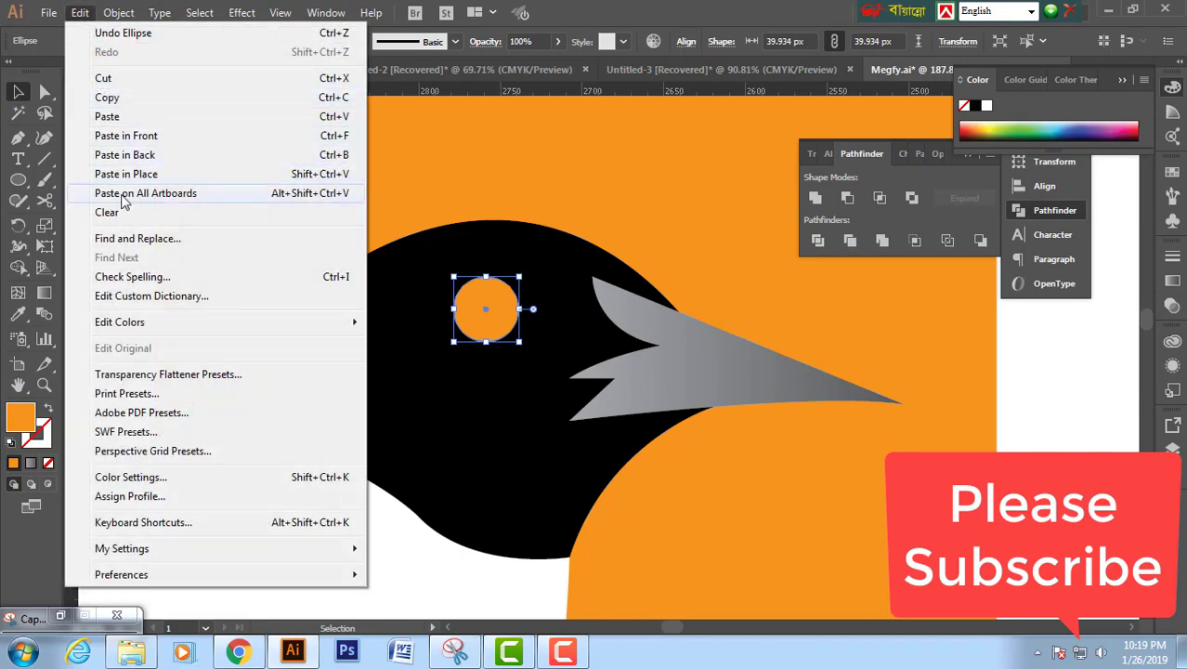
{"action": "left_click", "coordinate": [119, 139]}
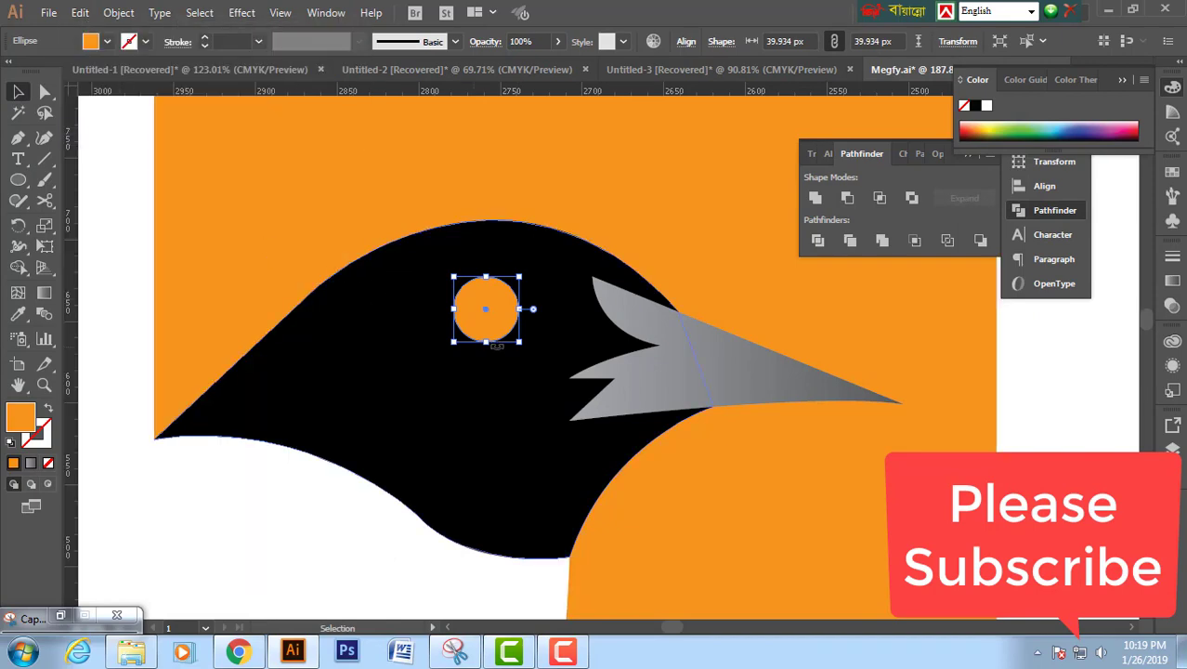
{"action": "left_click_drag", "start_coordinate": [521, 346], "coordinate": [503, 330]}
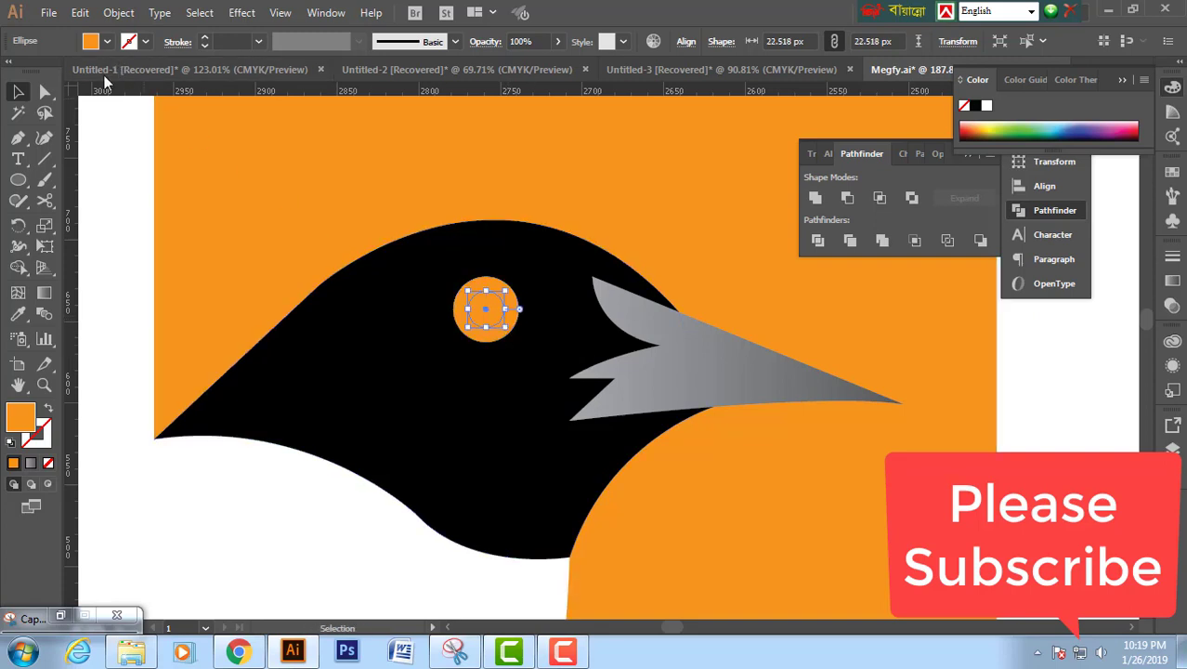
{"action": "left_click", "coordinate": [17, 313]}
{"action": "left_click", "coordinate": [295, 322]}
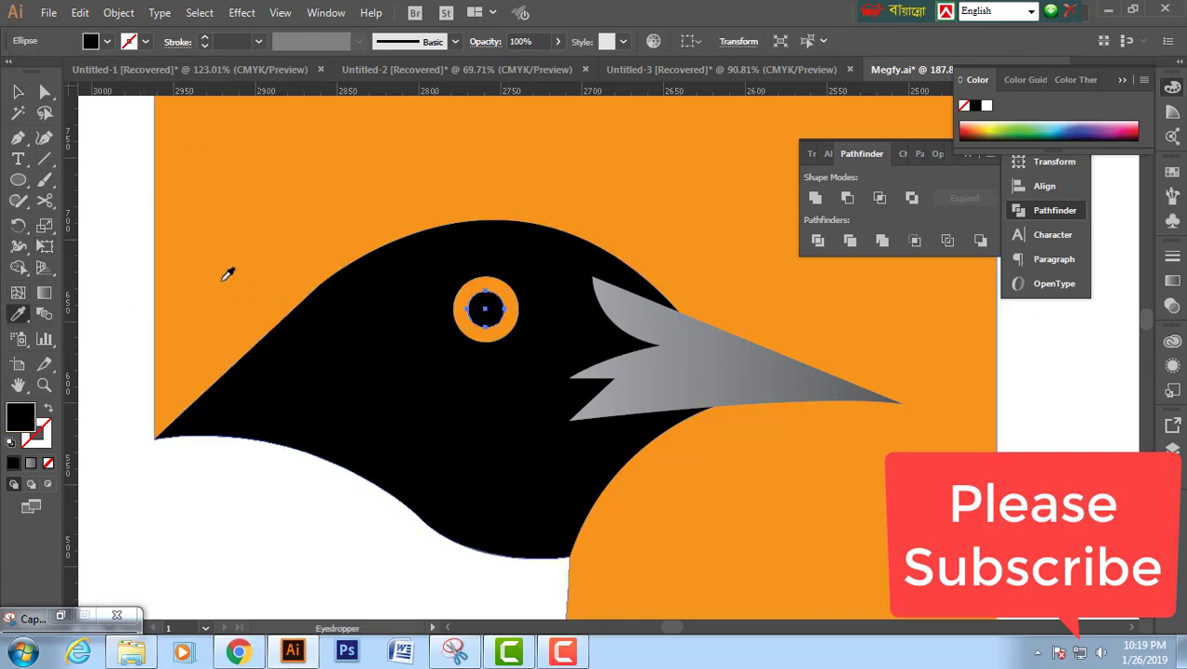
- Fill the outer eye circle with white
{"action": "left_click", "coordinate": [18, 93]}
{"action": "left_click", "coordinate": [106, 151]}
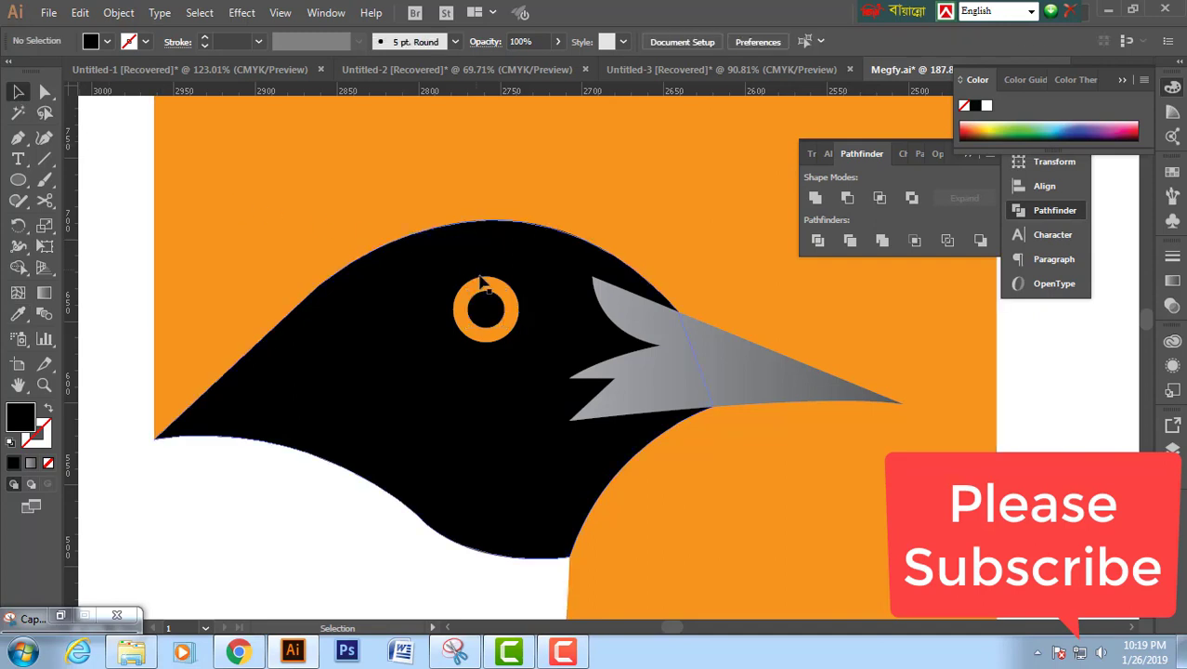
{"action": "left_click", "coordinate": [467, 295]}
{"action": "left_click", "coordinate": [108, 42]}
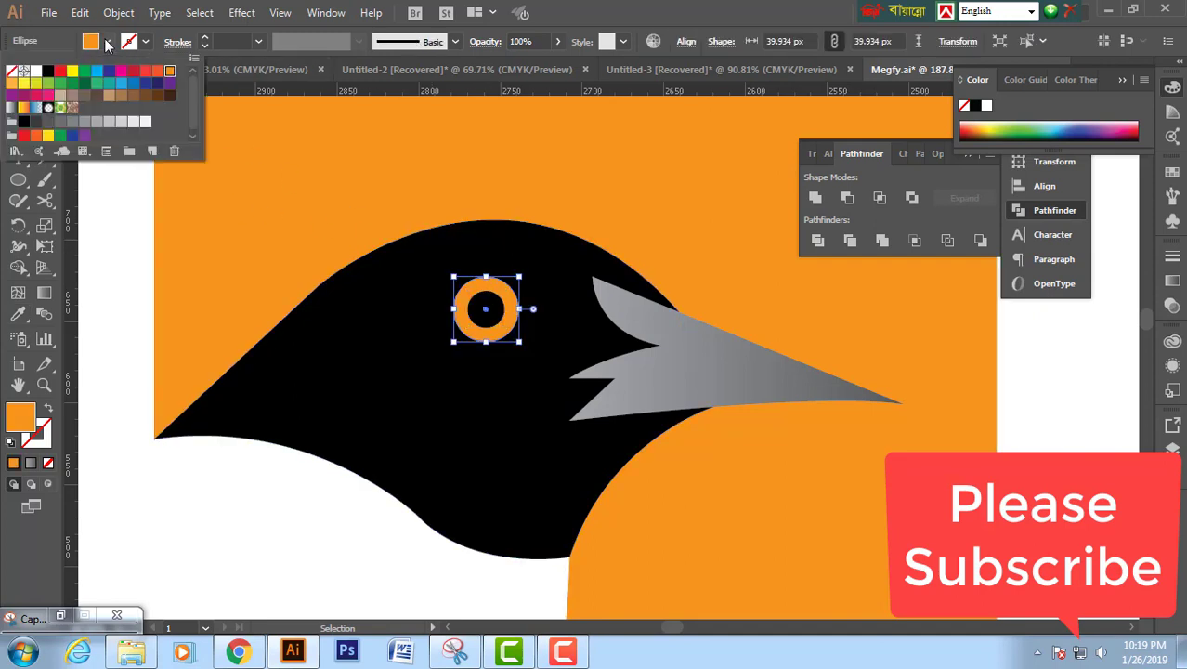
{"action": "left_click", "coordinate": [35, 73]}
{"action": "left_click", "coordinate": [104, 208]}
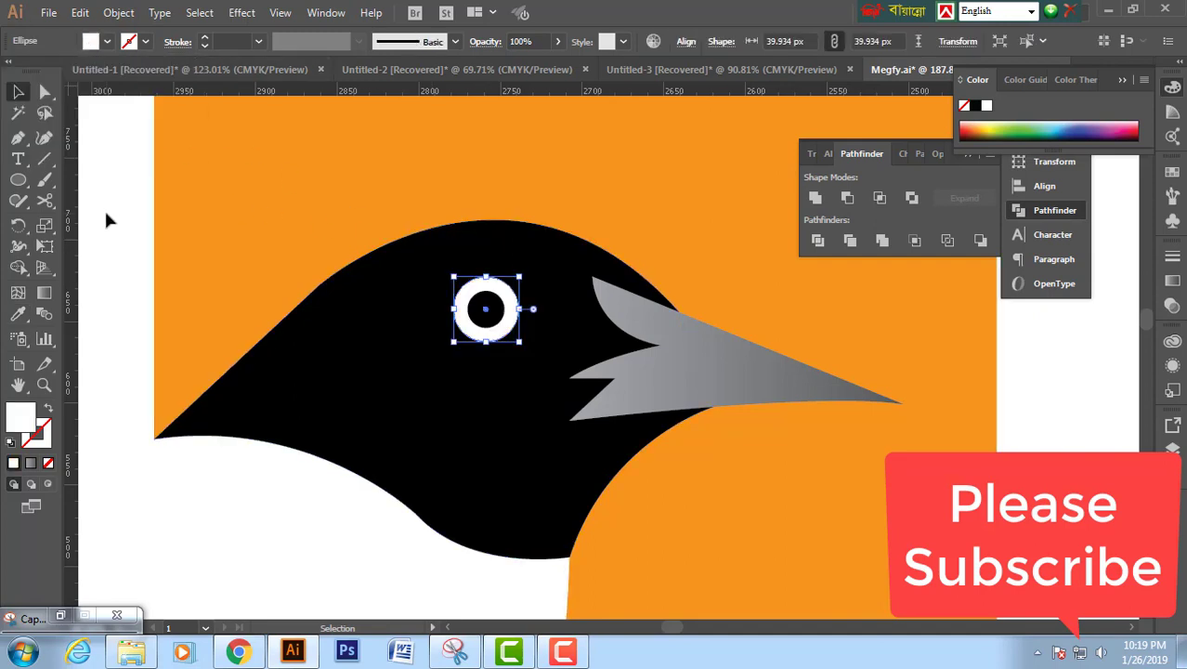
{"action": "left_click", "coordinate": [485, 311]}
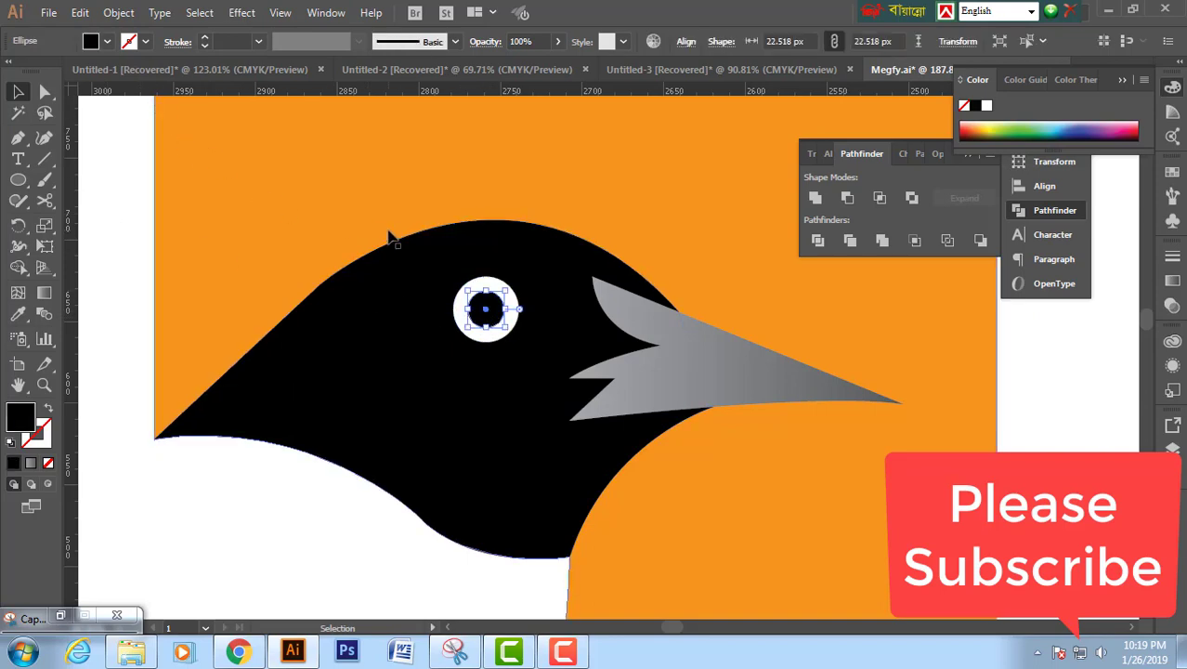
{"action": "left_click", "coordinate": [80, 13]}
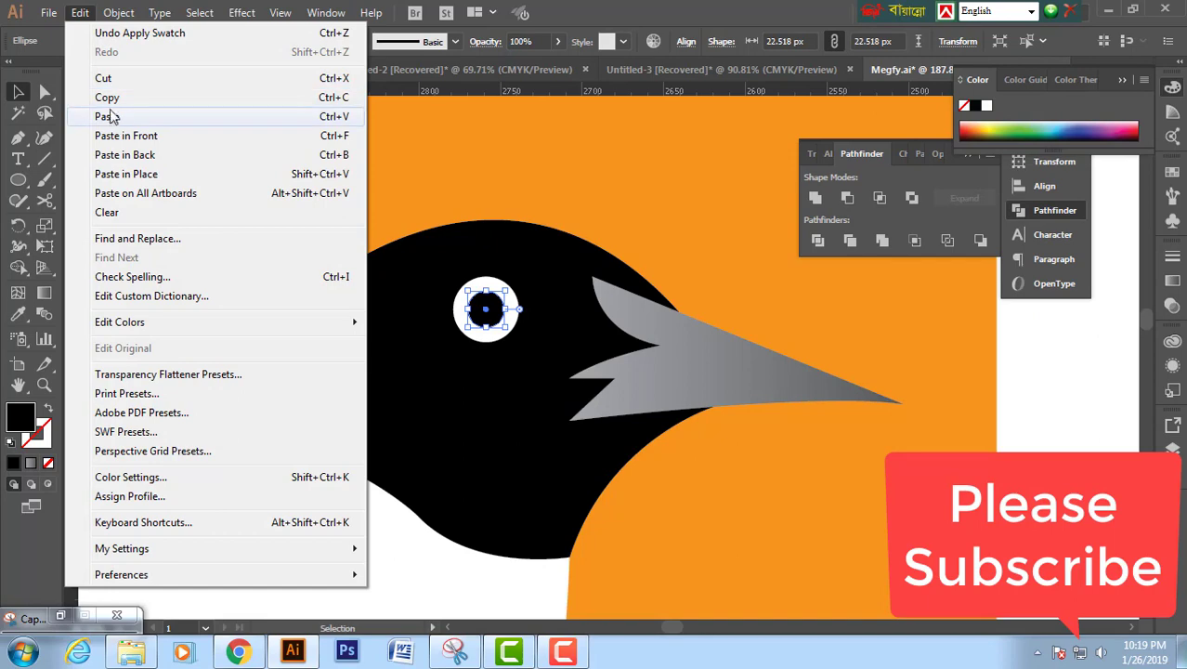
- Add a tiny 8.176 px white highlight copy at the top of the pupil
{"action": "left_click", "coordinate": [108, 97]}
{"action": "left_click", "coordinate": [79, 13]}
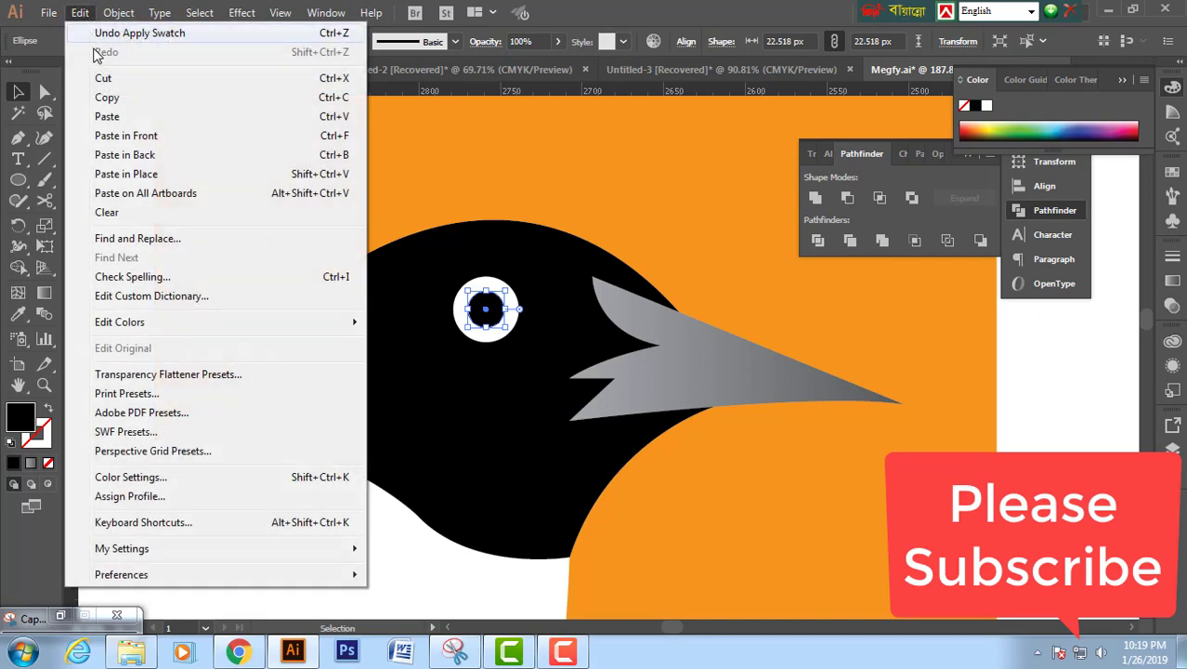
{"action": "left_click", "coordinate": [126, 140]}
{"action": "left_click_drag", "start_coordinate": [412, 258], "coordinate": [602, 362]}
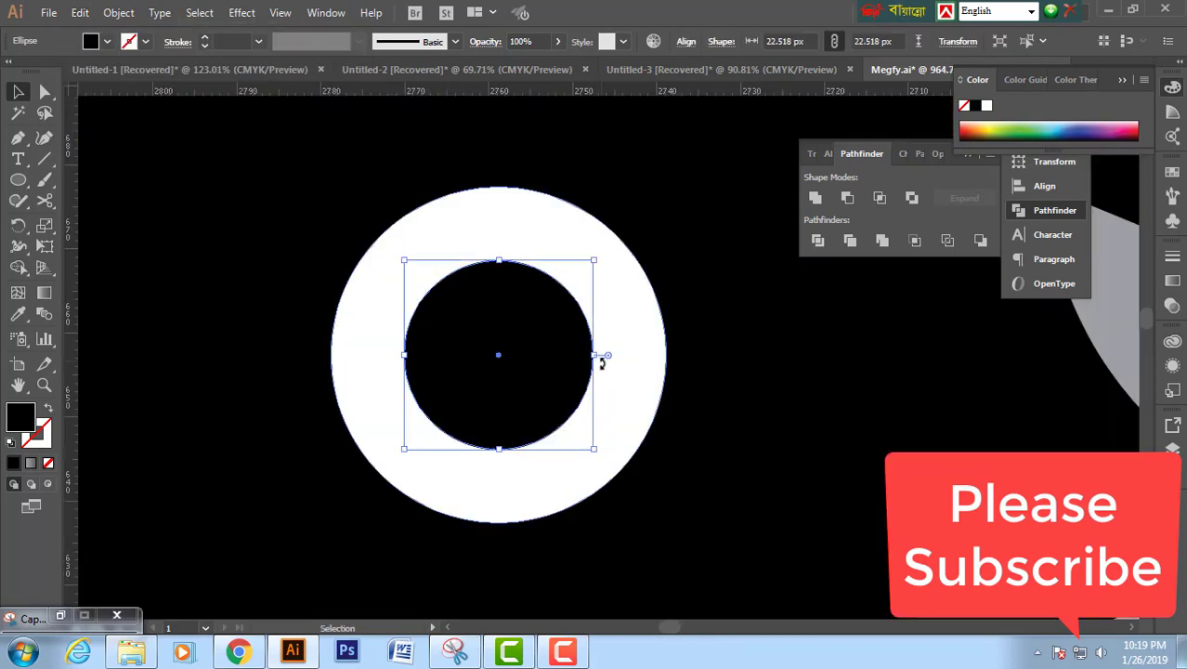
{"action": "left_click_drag", "start_coordinate": [592, 450], "coordinate": [552, 391]}
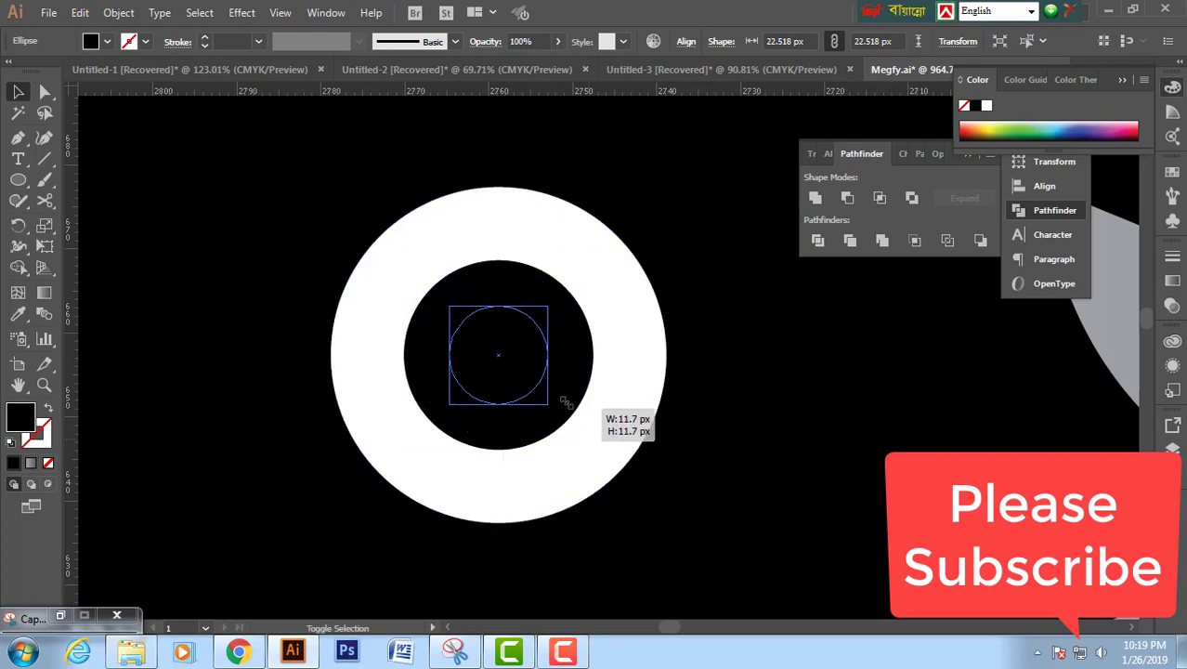
{"action": "left_click_drag", "start_coordinate": [503, 347], "coordinate": [505, 294]}
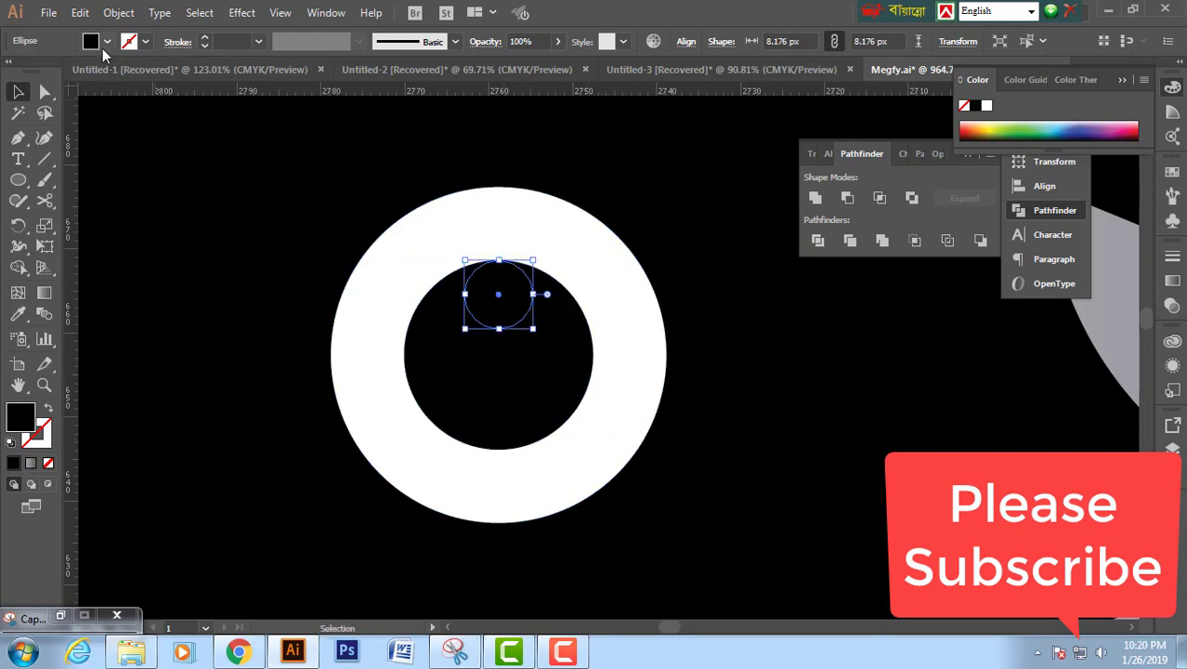
{"action": "left_click", "coordinate": [106, 43]}
{"action": "left_click", "coordinate": [36, 72]}
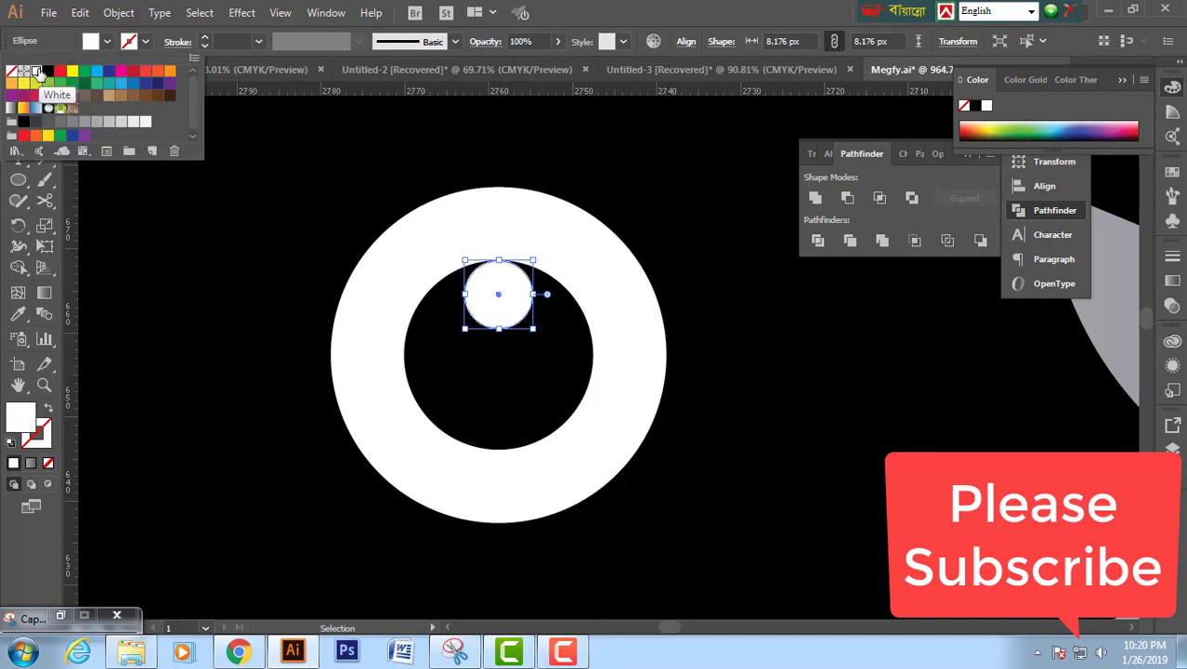
- Zoom out to fit the artboard and select all parts of the logo
{"action": "key", "text": "Escape"}
{"action": "key", "text": "ctrl+0"}
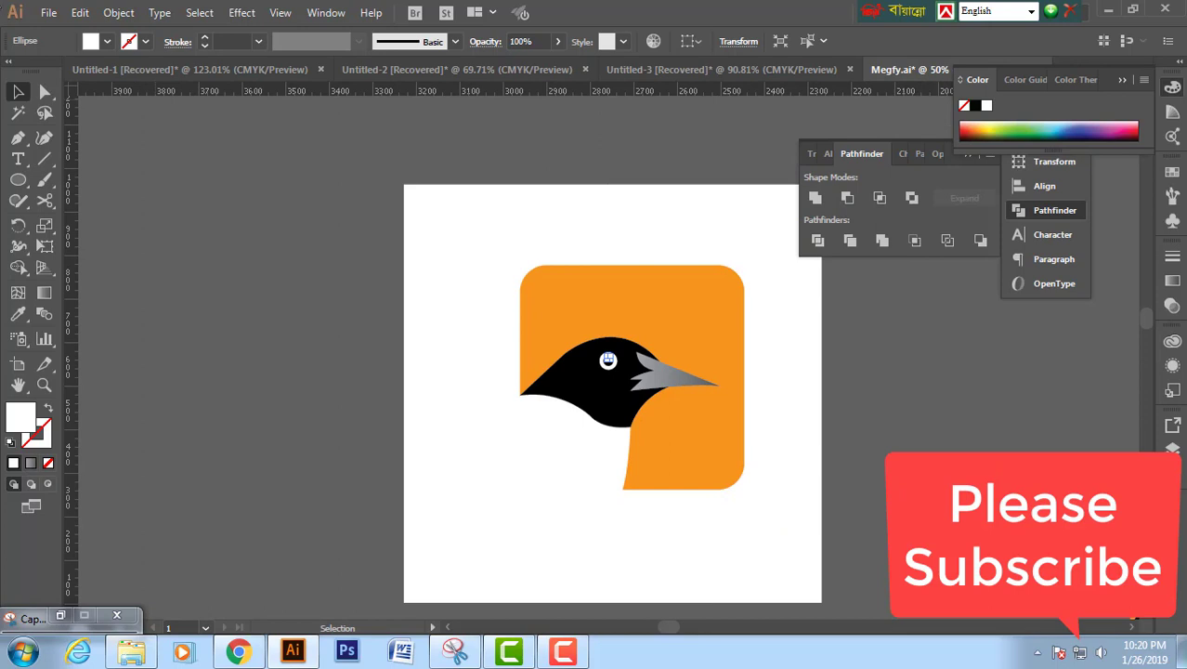
{"action": "left_click", "coordinate": [336, 252]}
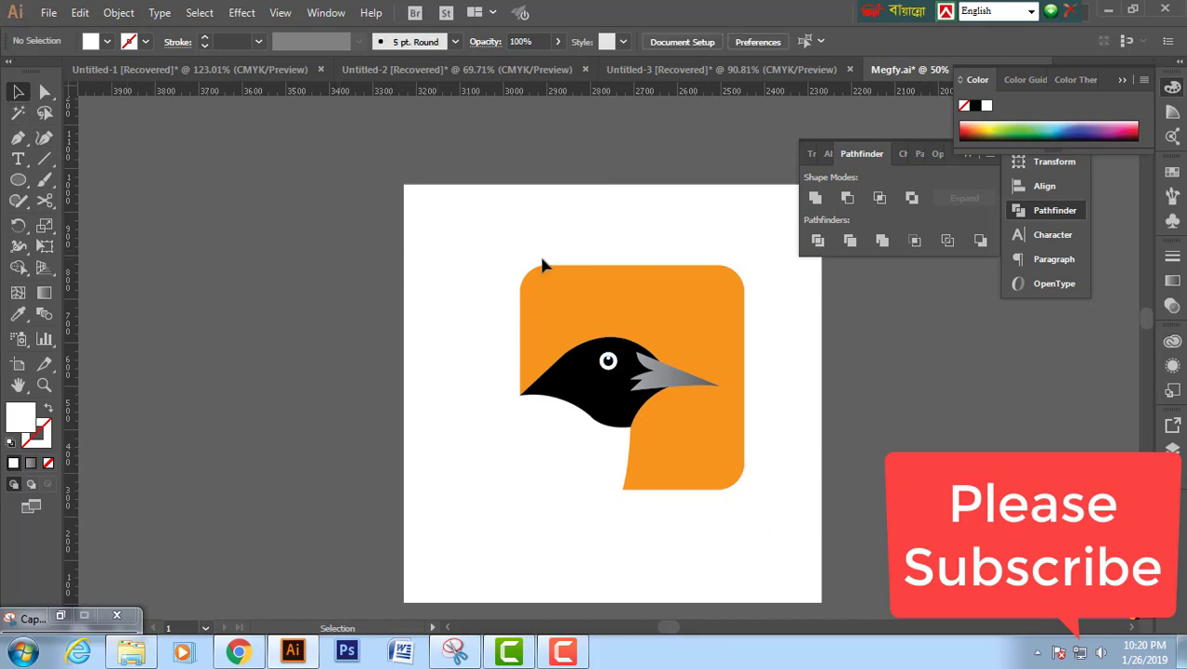
{"action": "left_click_drag", "start_coordinate": [362, 165], "coordinate": [669, 438]}
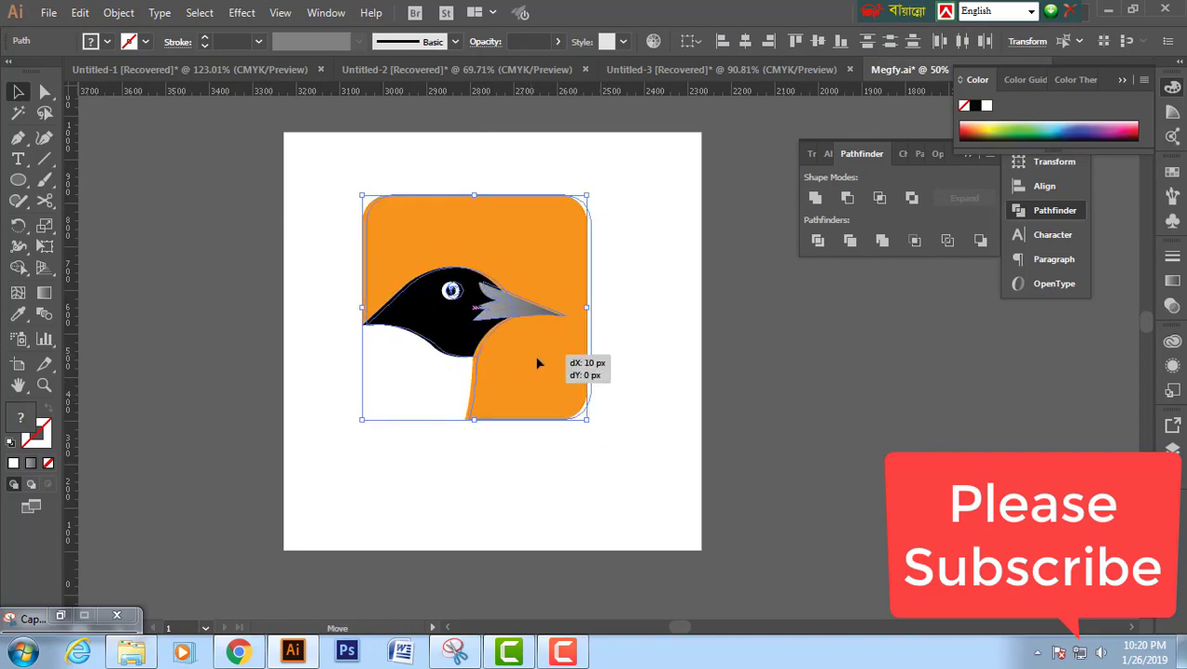